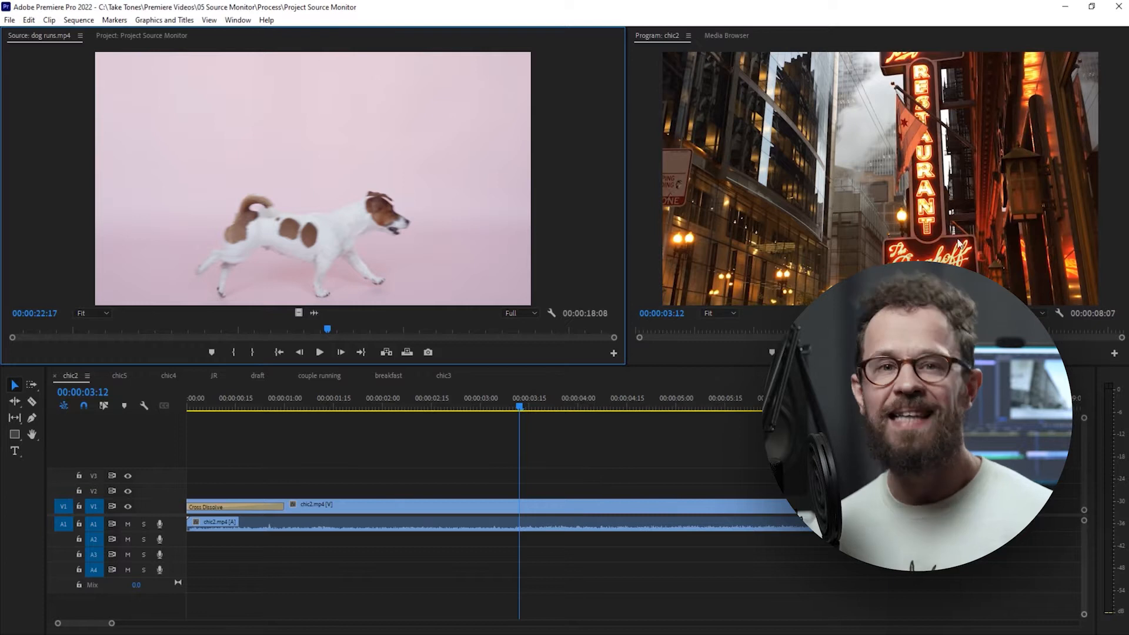
Move the chic2 sequence playhead to 00:00:04:08 and return to the source clip dog runs.mp4.
{"action": "left_click", "coordinate": [672, 215]}
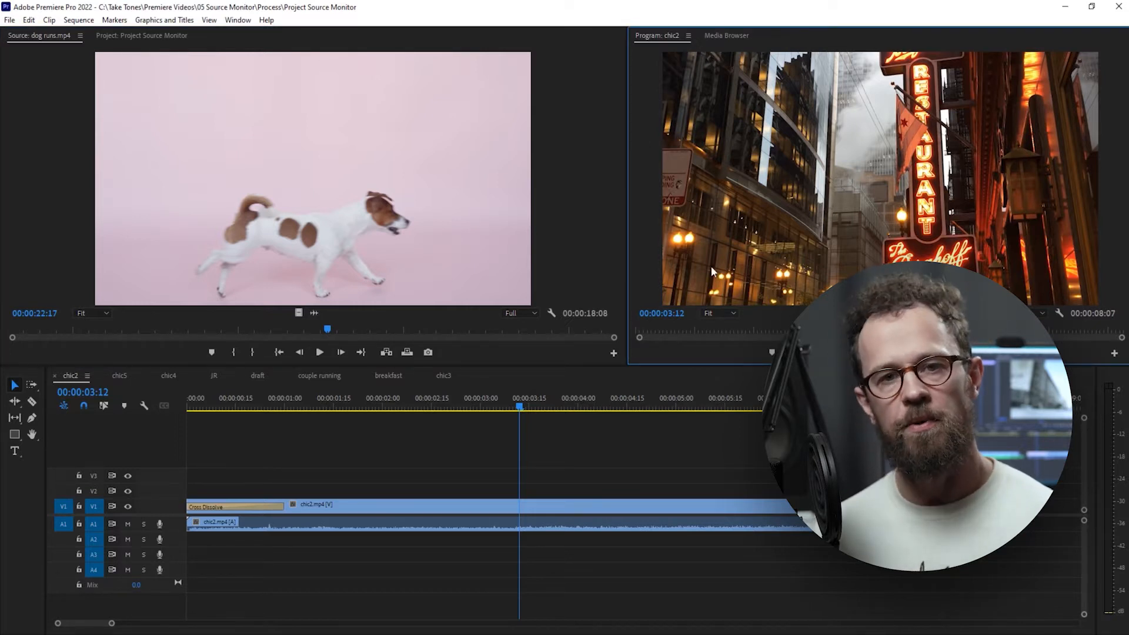
{"action": "left_click_drag", "start_coordinate": [540, 410], "coordinate": [604, 453]}
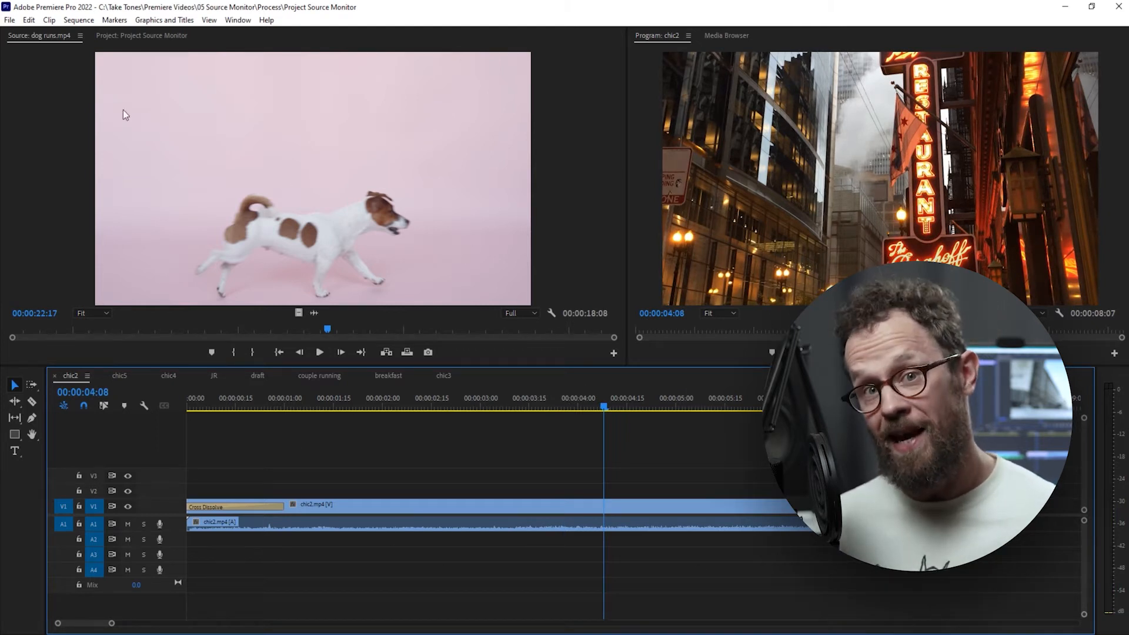
{"action": "left_click", "coordinate": [58, 38]}
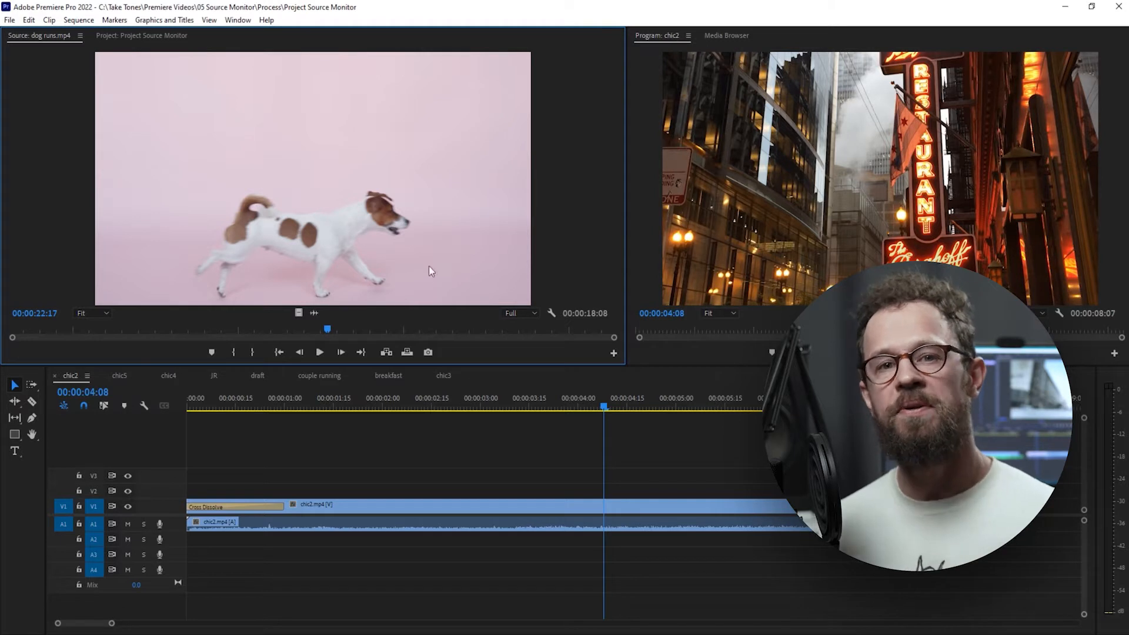
Open Nino the Cat.MOV from the project's footage bin in the Source Monitor and scrub through it.
{"action": "left_click", "coordinate": [123, 32]}
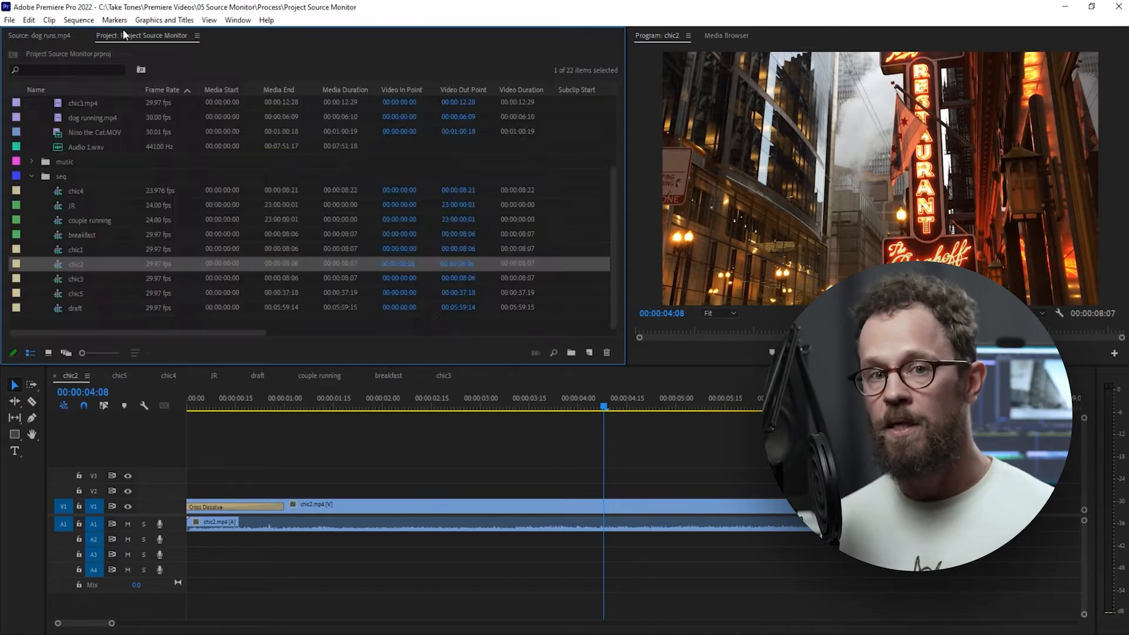
{"action": "left_click", "coordinate": [32, 176]}
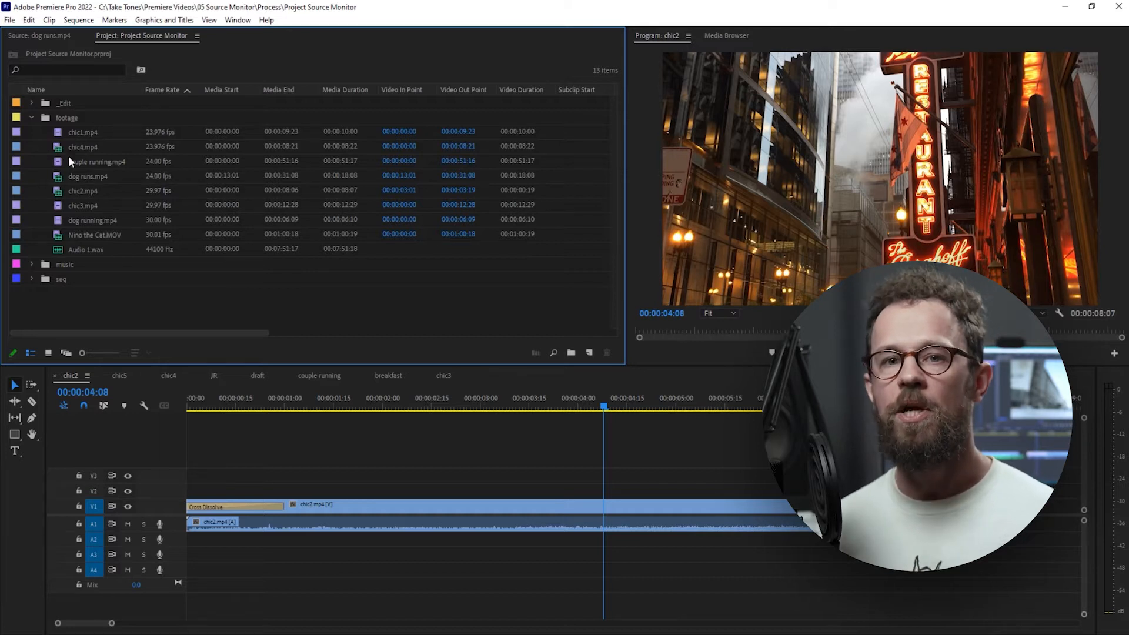
{"action": "double_click", "coordinate": [90, 235]}
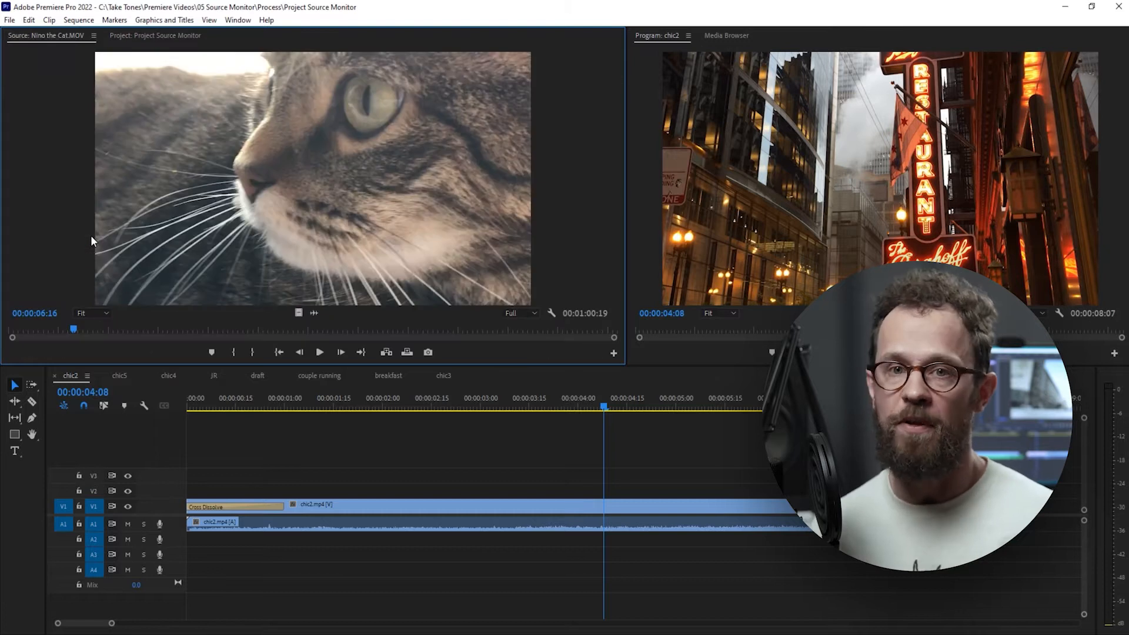
{"action": "left_click_drag", "start_coordinate": [80, 323], "coordinate": [233, 329]}
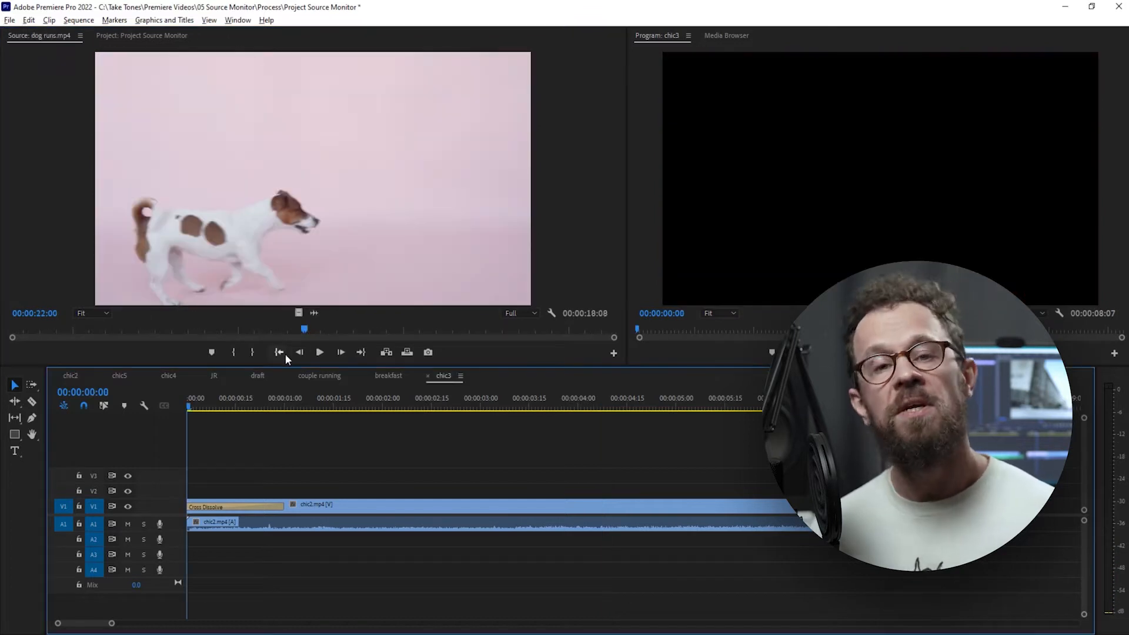
Mark an In point before the dog crosses the frame and an Out point at 00:00:25:13 on dog runs.mp4.
{"action": "mouse_move", "coordinate": [297, 328]}
{"action": "left_mouse_down"}
{"action": "mouse_move", "coordinate": [165, 324]}
{"action": "mouse_move", "coordinate": [466, 322]}
{"action": "mouse_move", "coordinate": [245, 305]}
{"action": "mouse_move", "coordinate": [259, 326]}
{"action": "mouse_move", "coordinate": [422, 327]}
{"action": "left_mouse_up"}
{"action": "key", "text": "i"}
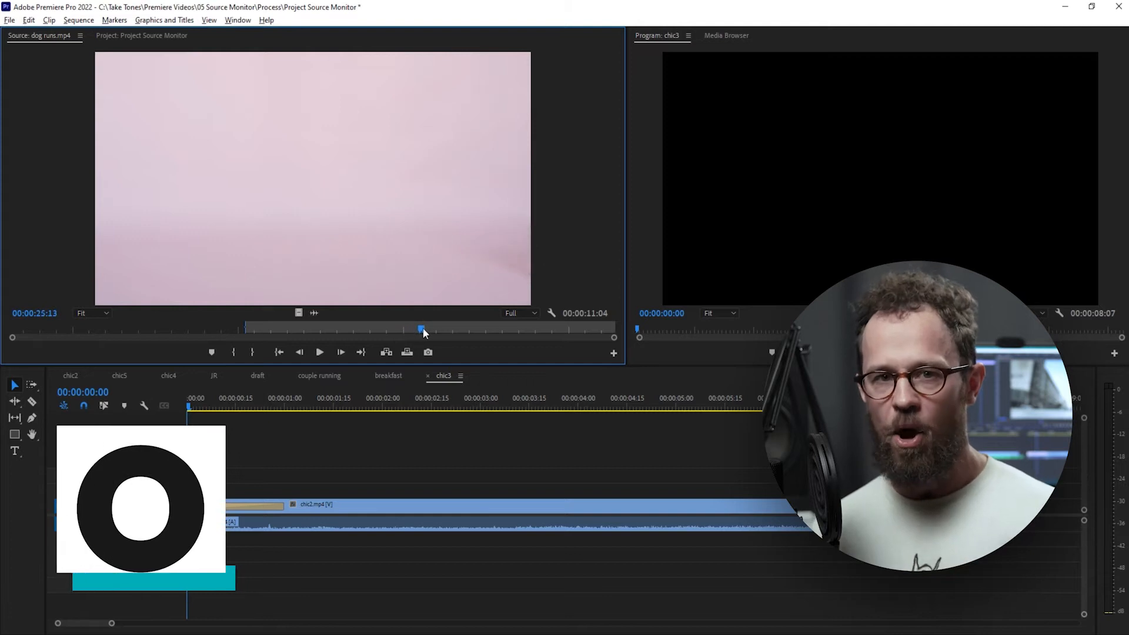
{"action": "key", "text": "o"}
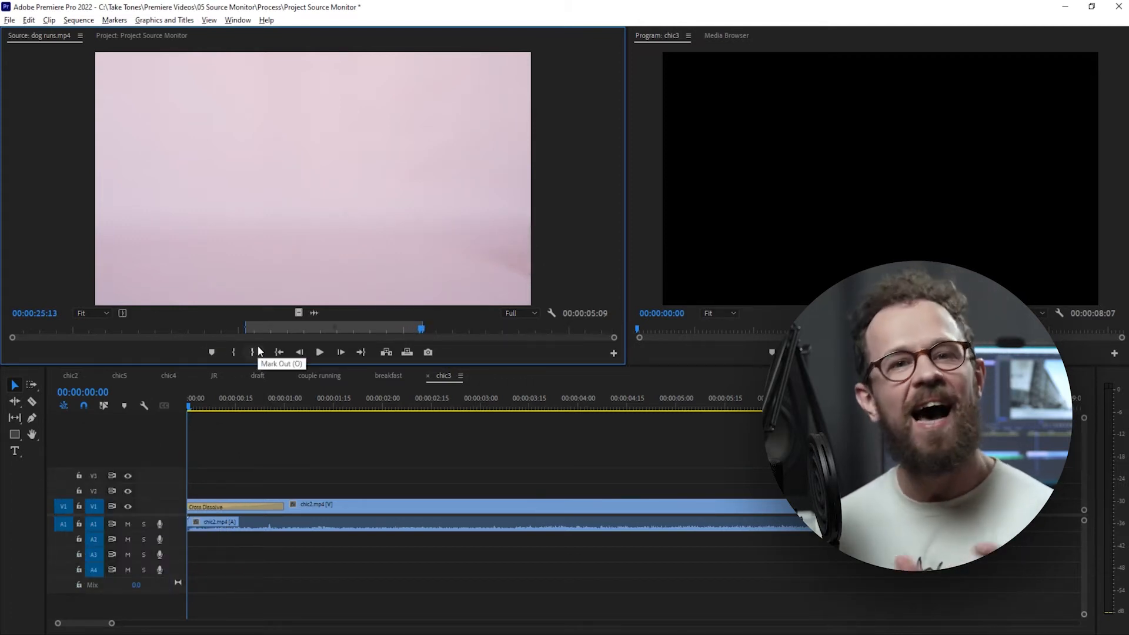
Clear the marks on dog runs.mp4 and mark an In-to-Out range of 00:00:05:09 around the dog's run again.
{"action": "key", "text": "ctrl+shift+x"}
{"action": "mouse_move", "coordinate": [422, 328]}
{"action": "left_mouse_down"}
{"action": "mouse_move", "coordinate": [244, 328]}
{"action": "mouse_move", "coordinate": [415, 333]}
{"action": "left_mouse_up"}
{"action": "left_click", "coordinate": [234, 352]}
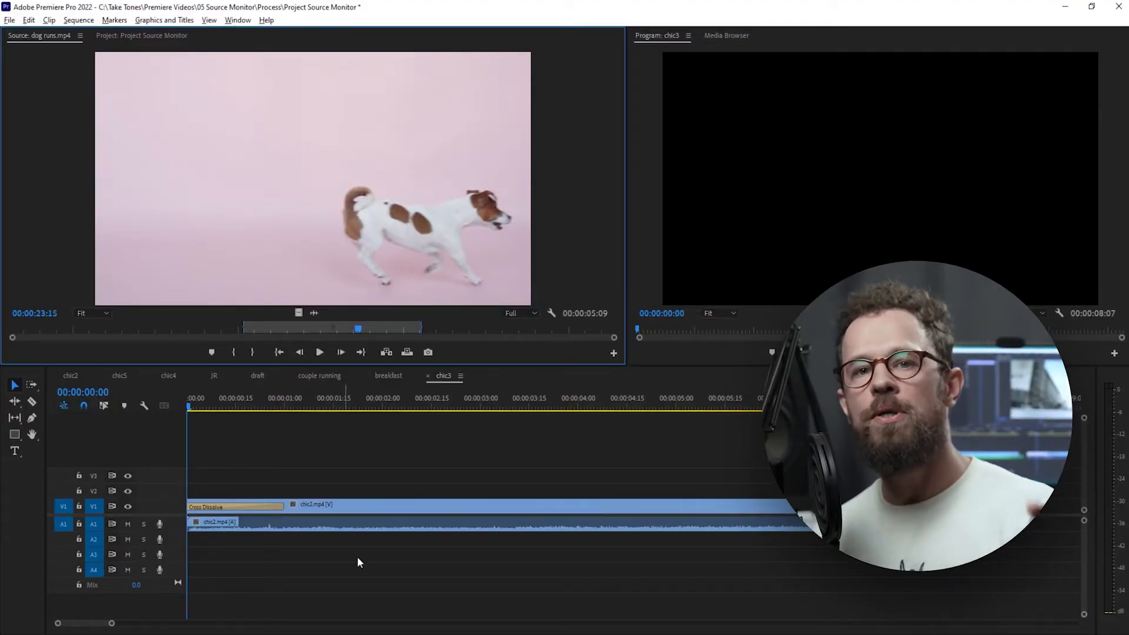
Place the chic3 playhead at 00:00:01:29 and try inserting the marked dog runs.mp4 range there, undoing the insert.
{"action": "left_click_drag", "start_coordinate": [188, 405], "coordinate": [380, 421]}
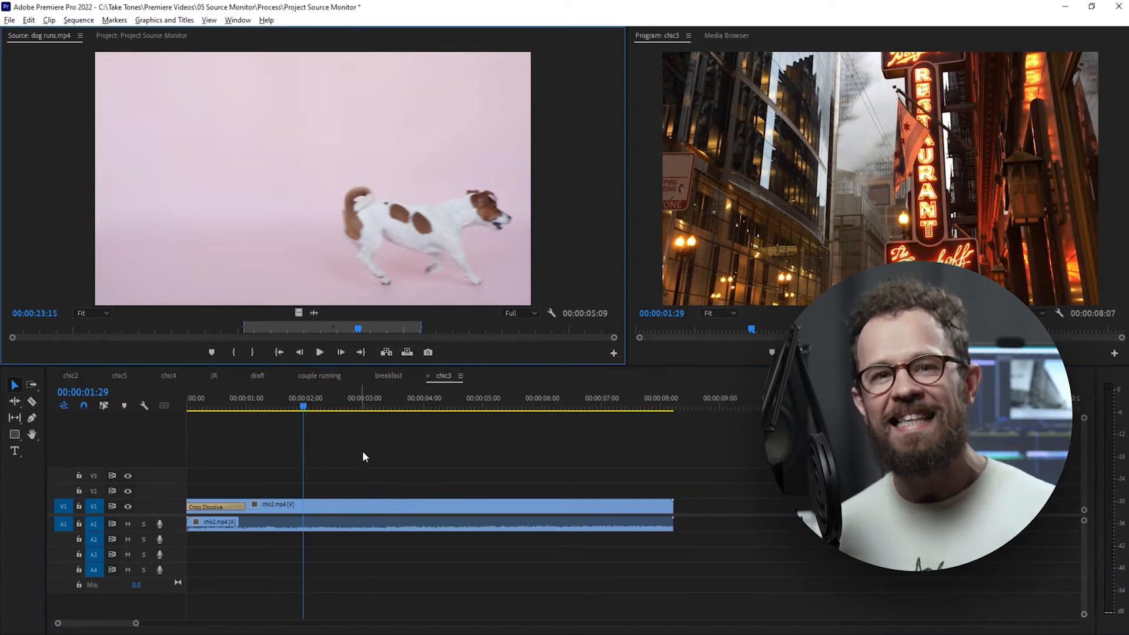
{"action": "left_click", "coordinate": [386, 353]}
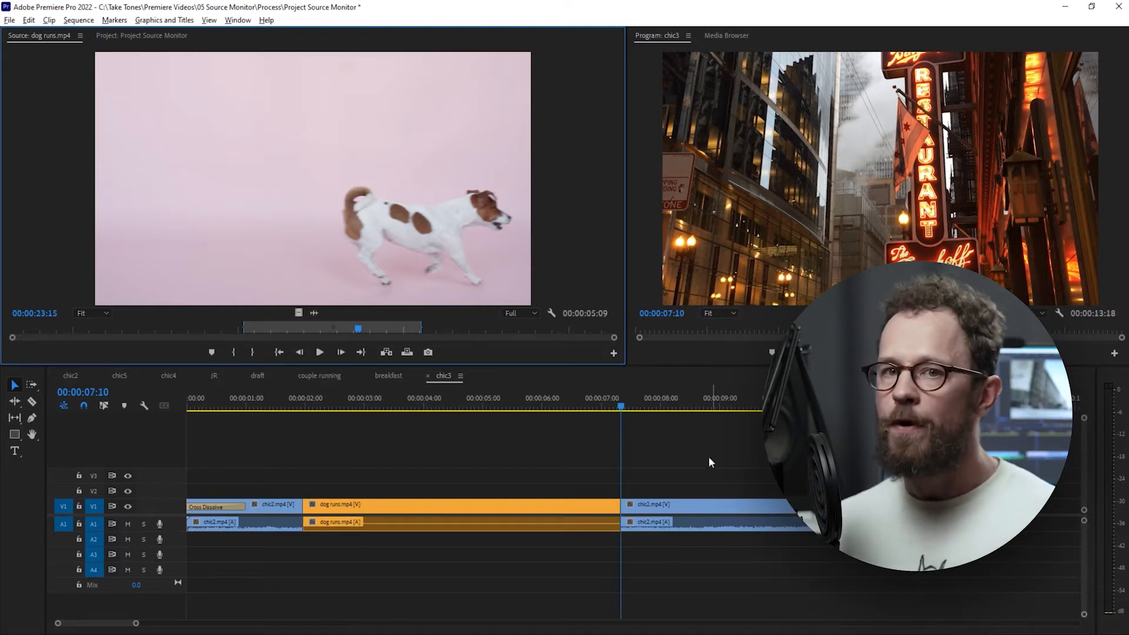
{"action": "key", "text": "ctrl+z"}
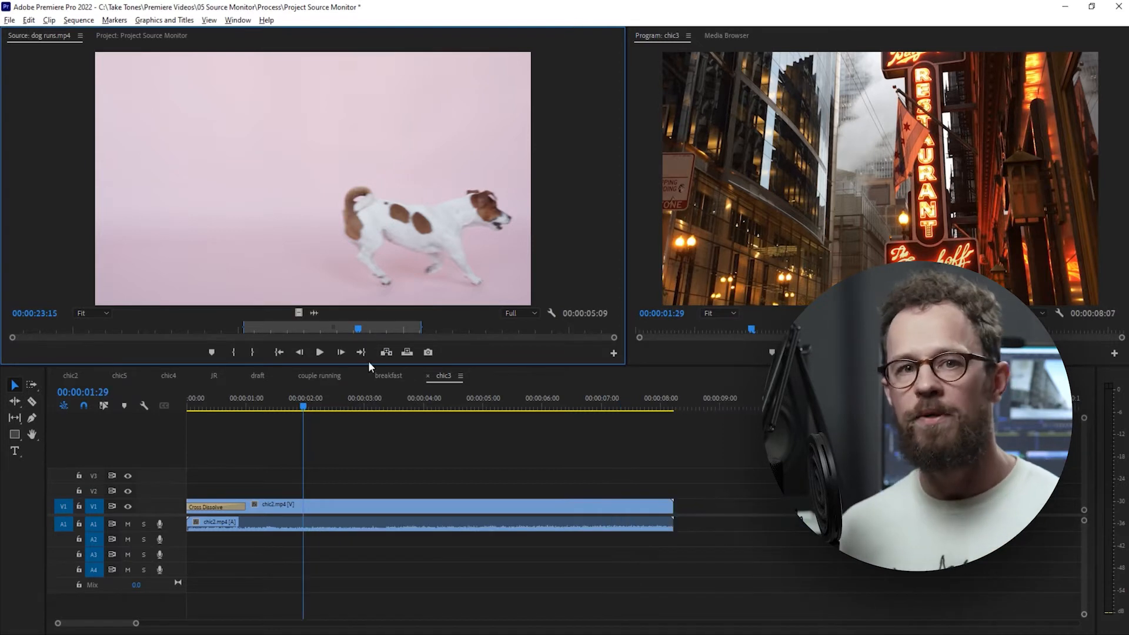
Try overwriting chic3 from 00:00:01:29 with the marked dog runs.mp4 range, undoing each of the two attempts.
{"action": "left_click", "coordinate": [411, 353]}
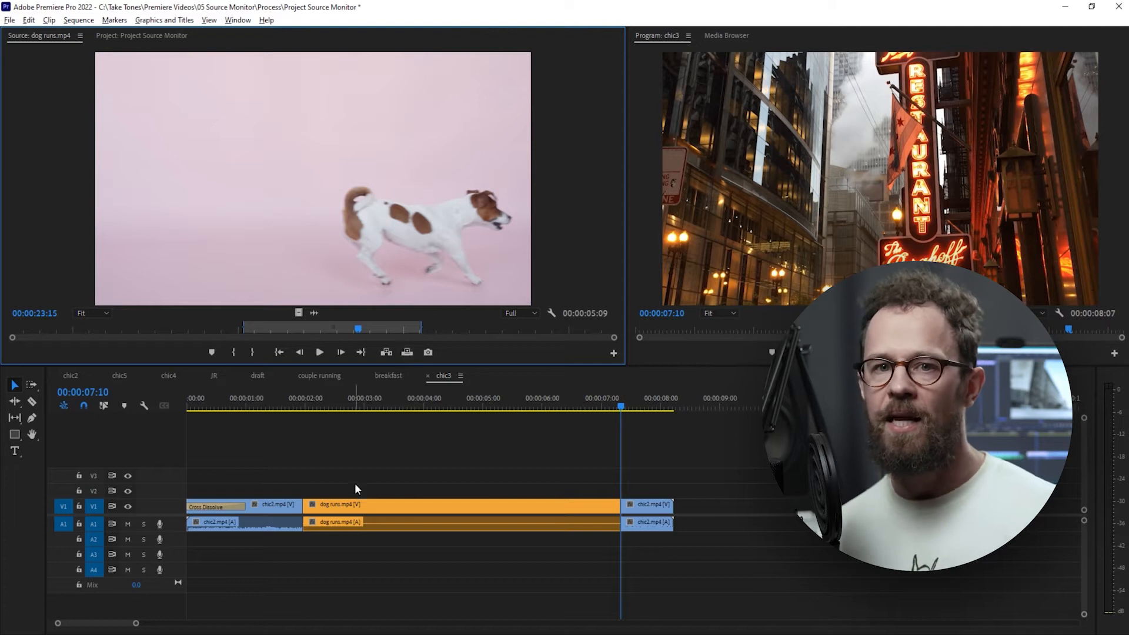
{"action": "key", "text": "ctrl+z"}
{"action": "left_click", "coordinate": [406, 353]}
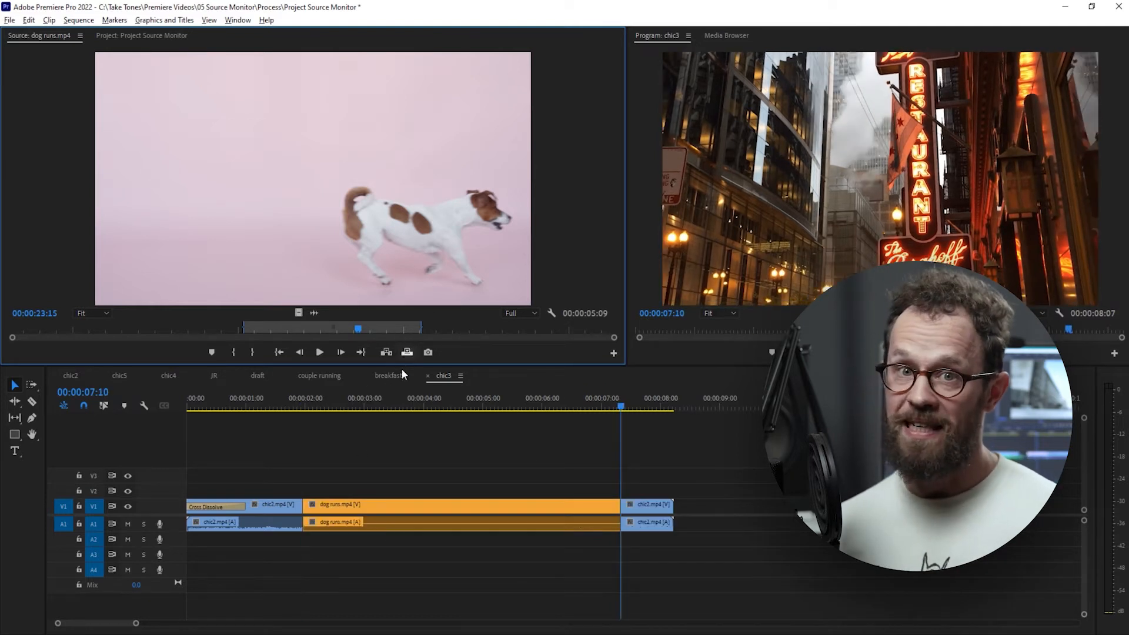
{"action": "key", "text": "ctrl+z"}
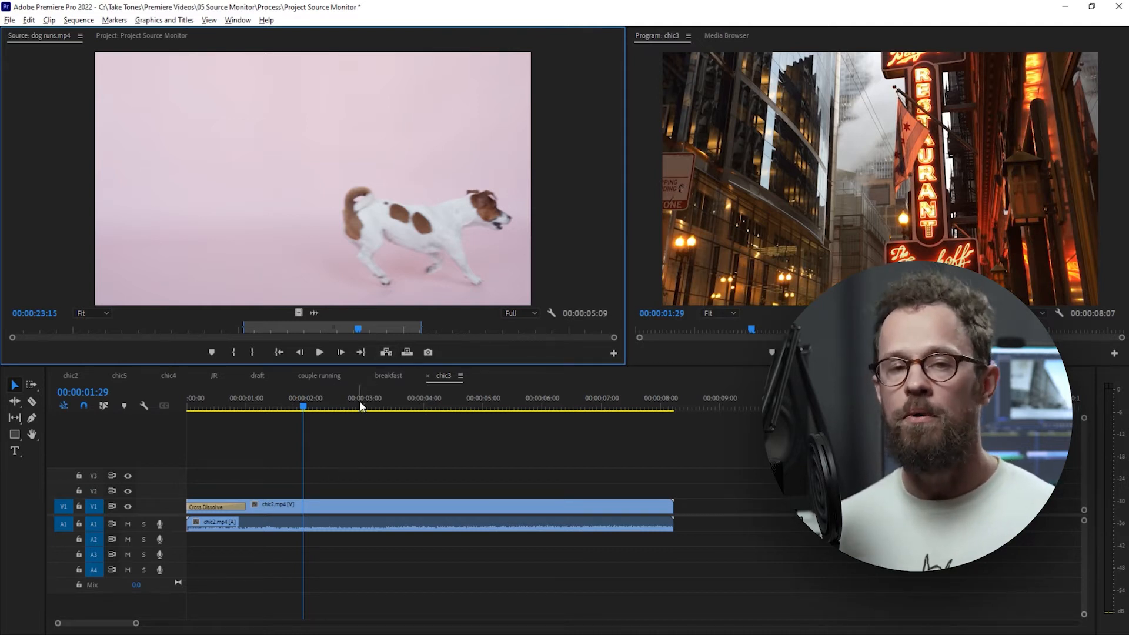
Try one insert and two consecutive overwrites of the dog runs.mp4 range at 00:00:01:29 in chic3, undoing them all.
{"action": "left_click", "coordinate": [385, 353]}
{"action": "key", "text": "ctrl+z"}
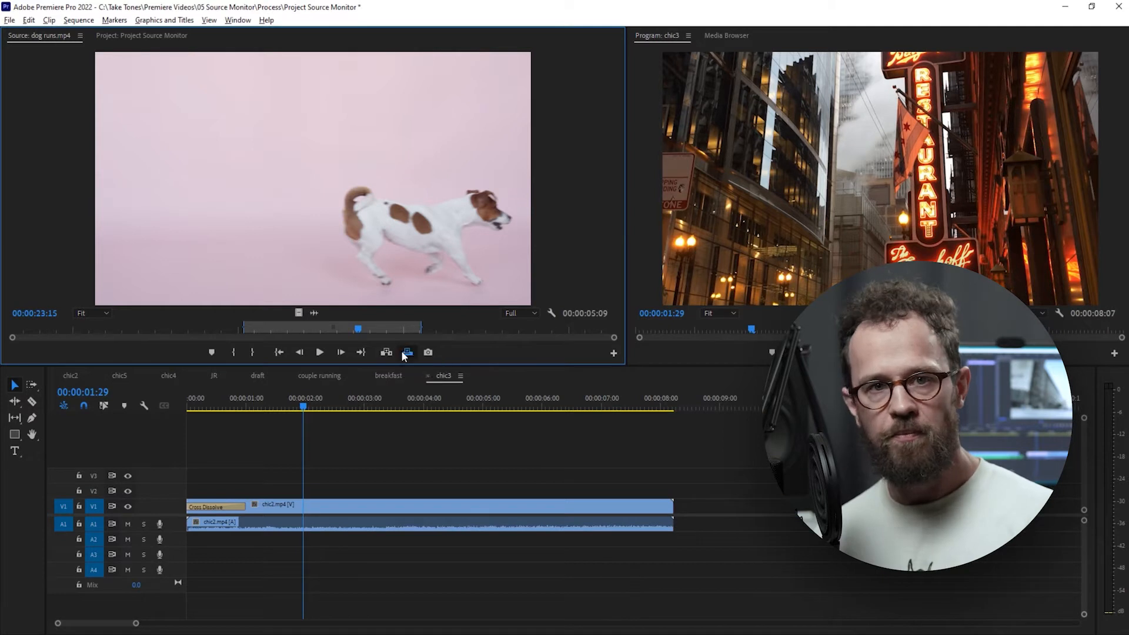
{"action": "left_click", "coordinate": [406, 353]}
{"action": "left_click", "coordinate": [406, 352]}
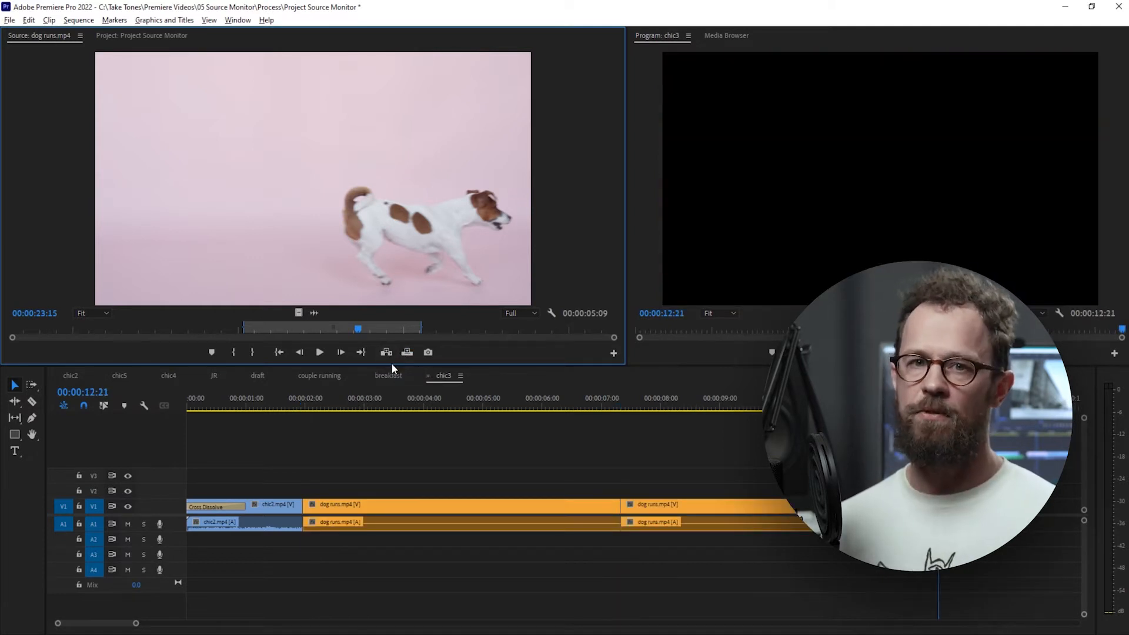
{"action": "key", "text": "ctrl+z"}
{"action": "key", "text": "ctrl+z"}
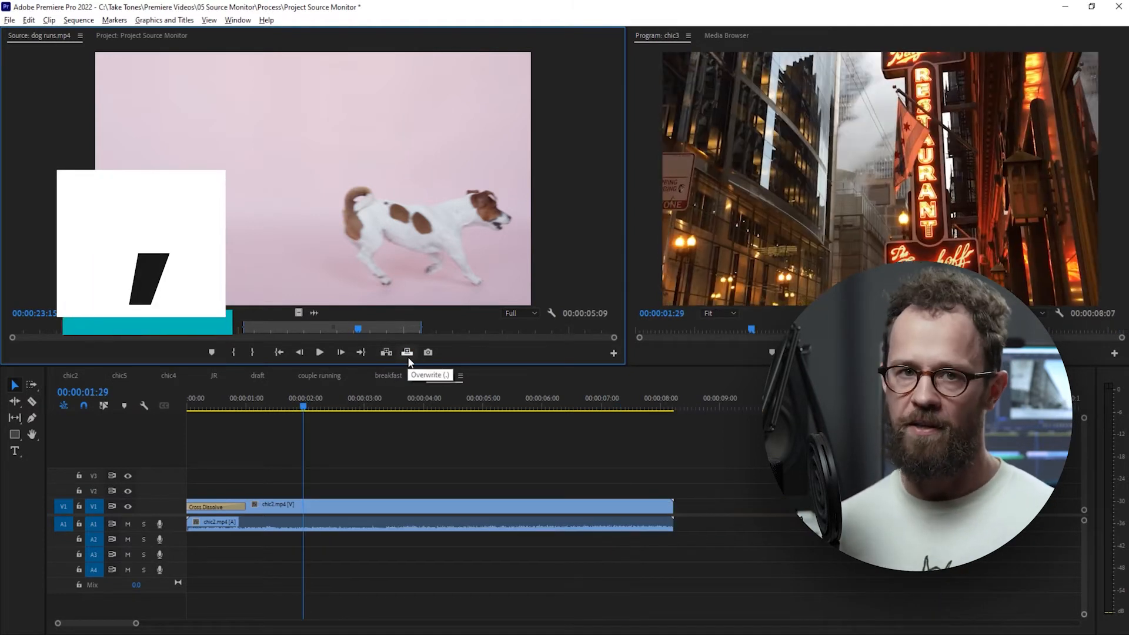
Insert the dog runs.mp4 range at 00:00:01:29 in chic3, undo it, and overwrite the sequence with the range instead.
{"action": "key", "text": "period"}
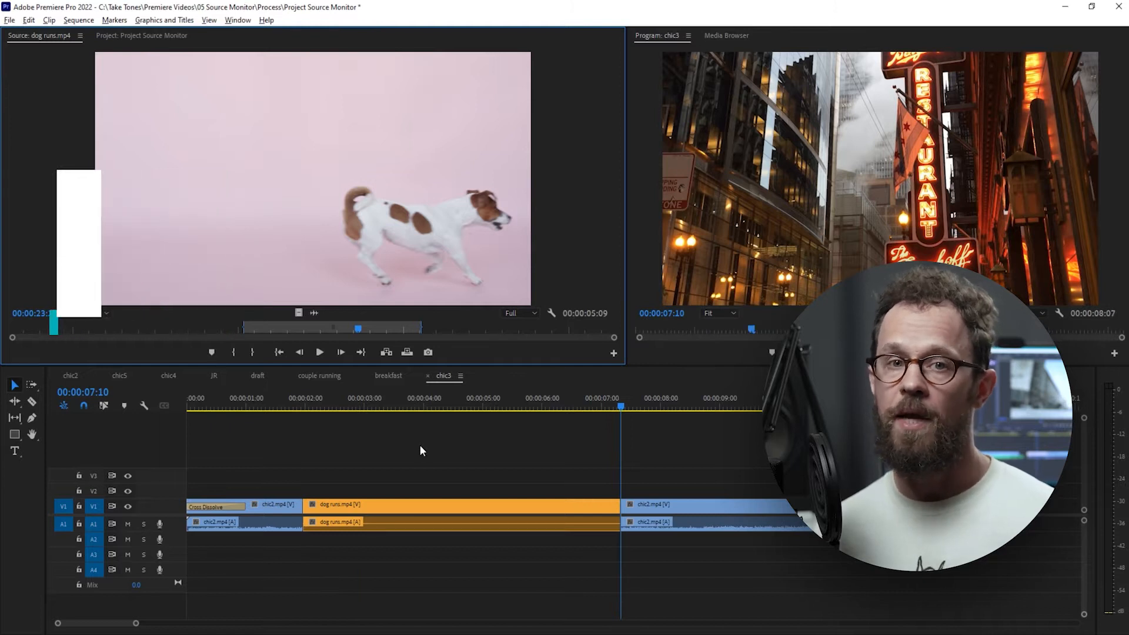
{"action": "key", "text": "ctrl+z"}
{"action": "key", "text": "period"}
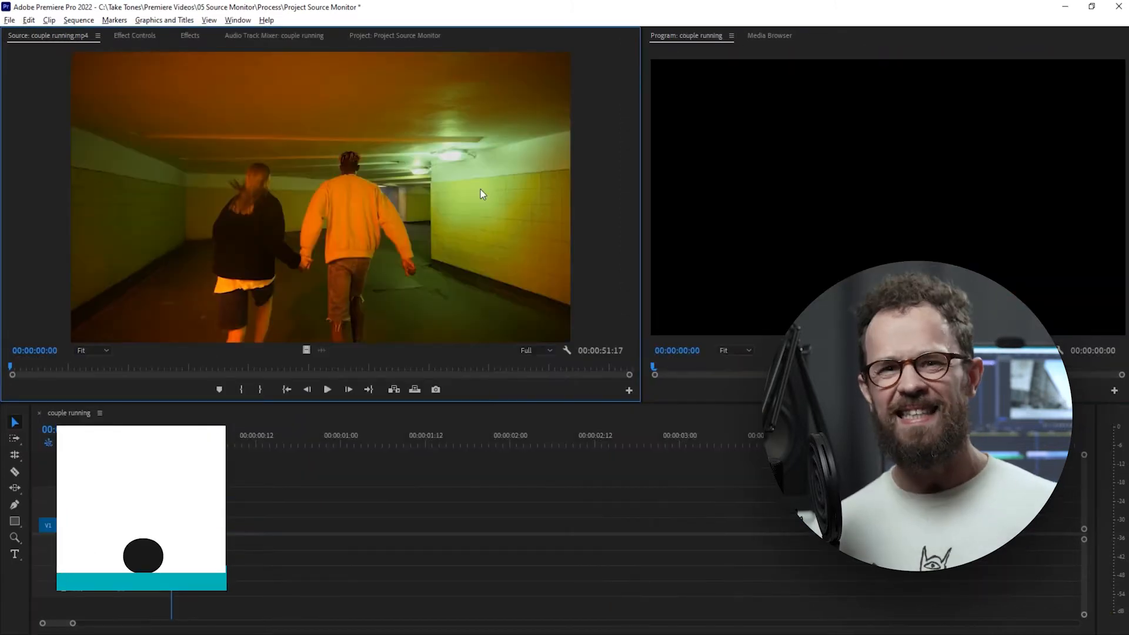
Preview couple running.mp4 in the Source Monitor and return its playhead to the start.
{"action": "key", "text": "space"}
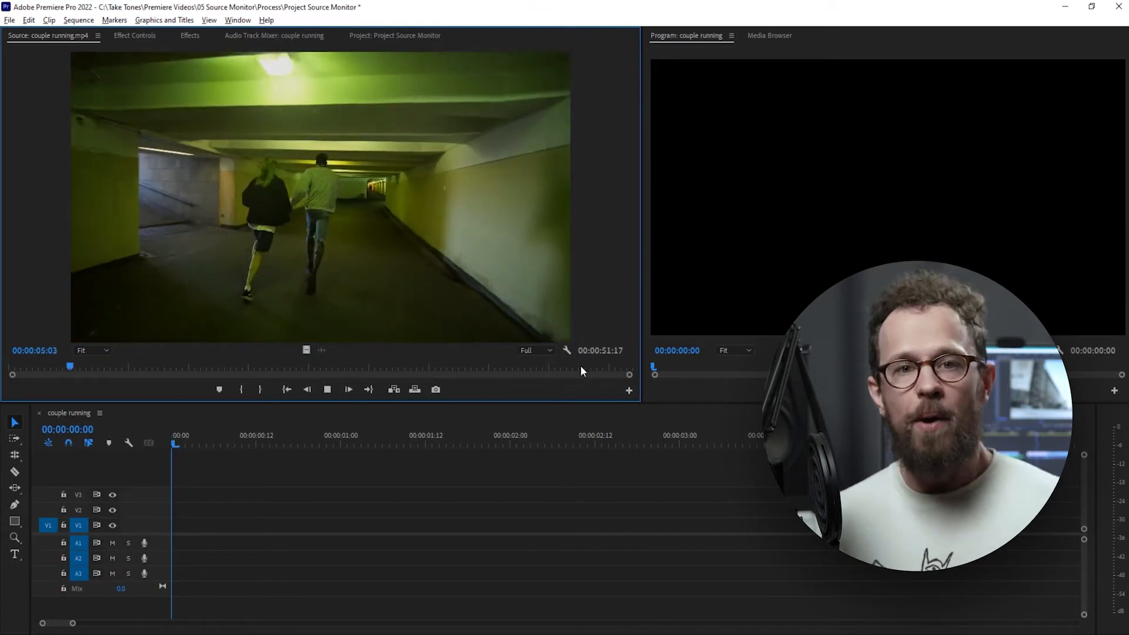
{"action": "key", "text": "space"}
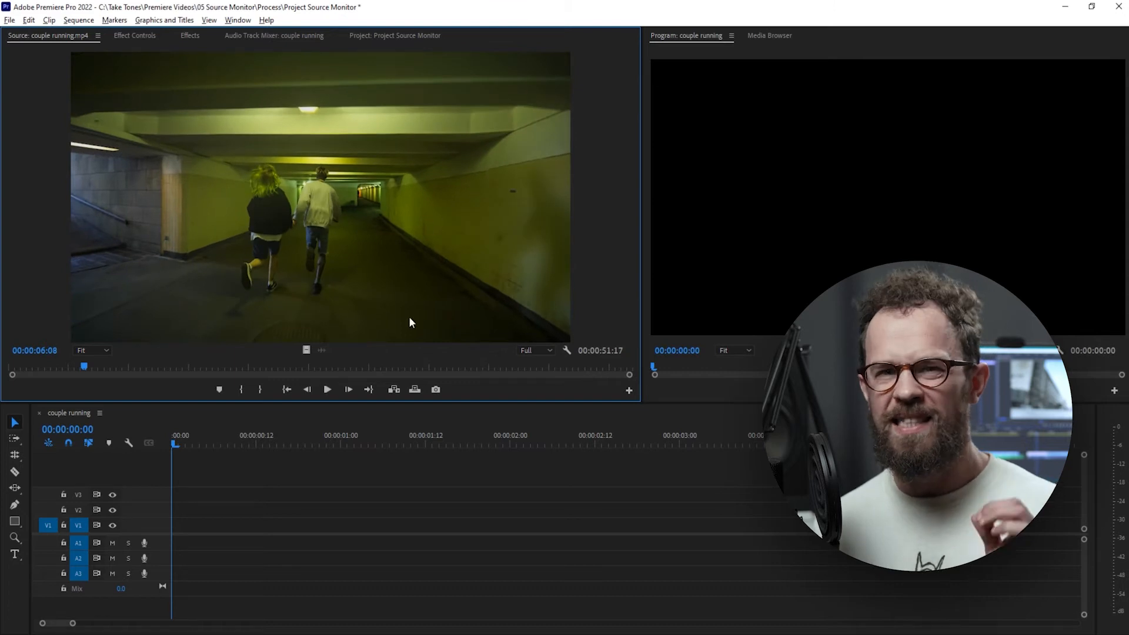
{"action": "left_click_drag", "start_coordinate": [83, 364], "coordinate": [2, 372]}
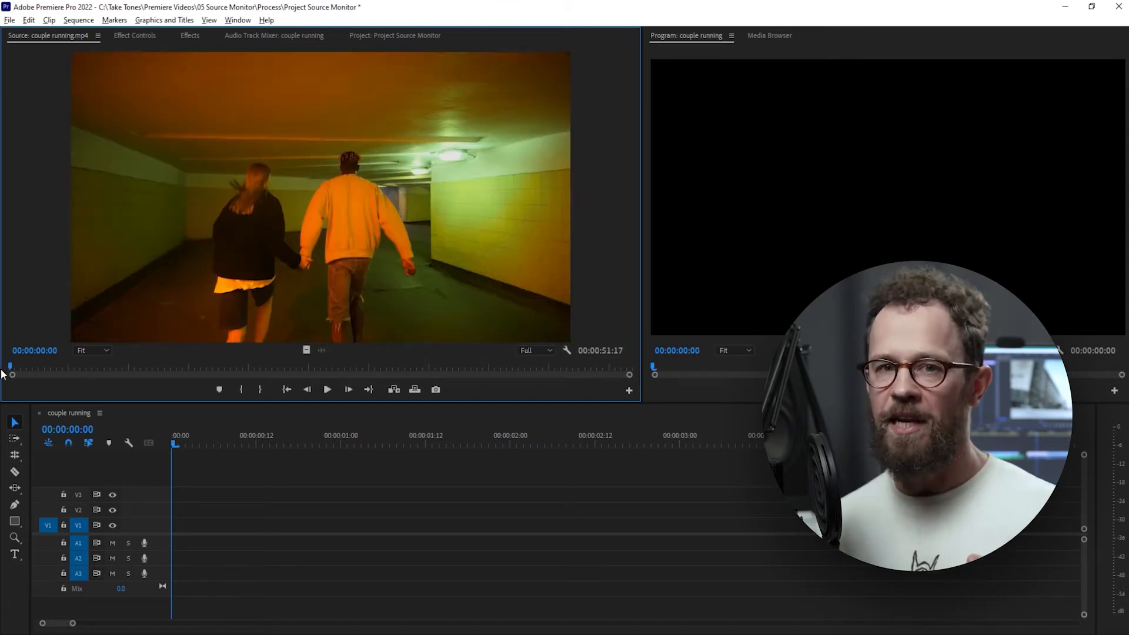
Mark couple running.mp4 from its start to 00:00:01:07 and overwrite that range into the couple running sequence.
{"action": "key", "text": "space"}
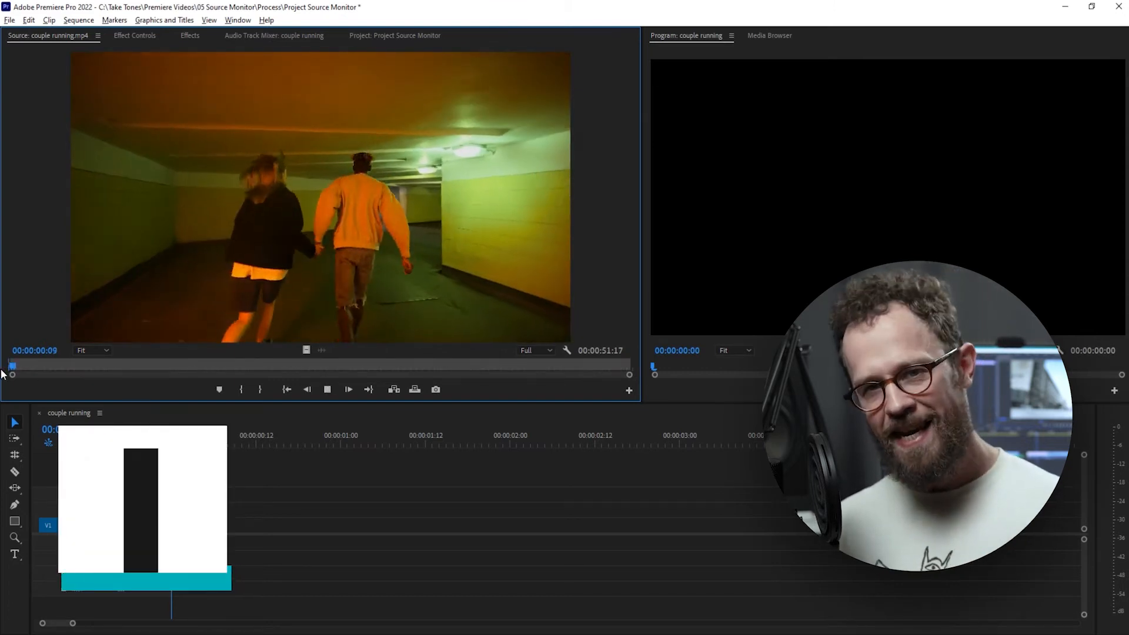
{"action": "key", "text": "space"}
{"action": "key", "text": "o"}
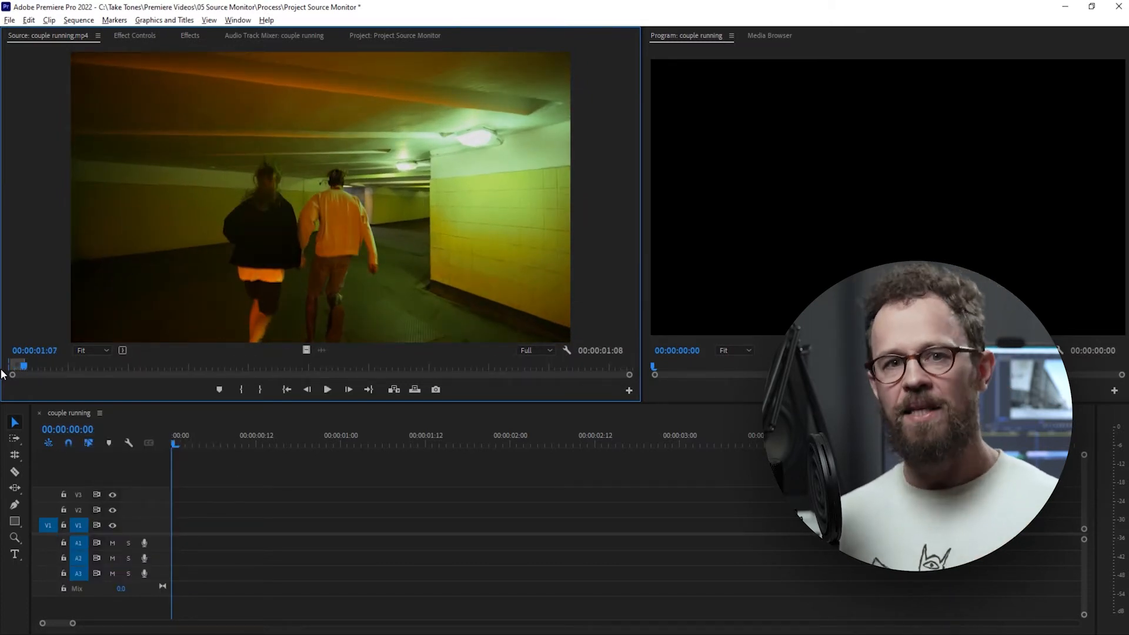
{"action": "key", "text": "."}
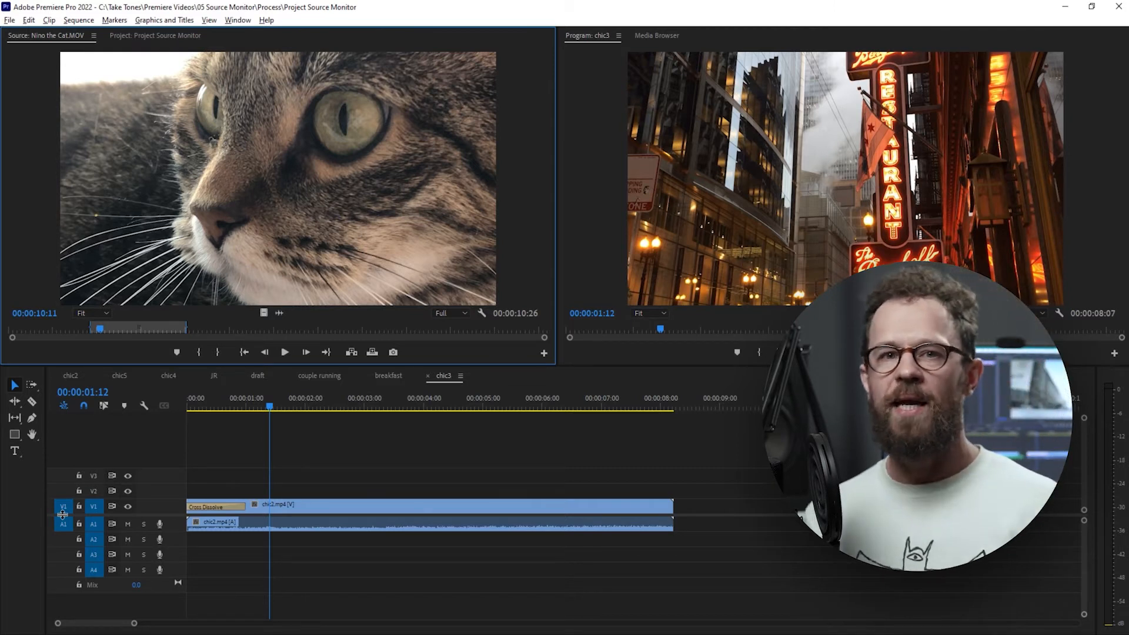
Try inserting the marked Nino the Cat.MOV range on V1 and A1 at 00:00:01:12 in chic3, and undo it.
{"action": "left_click", "coordinate": [174, 521]}
{"action": "left_click", "coordinate": [288, 527]}
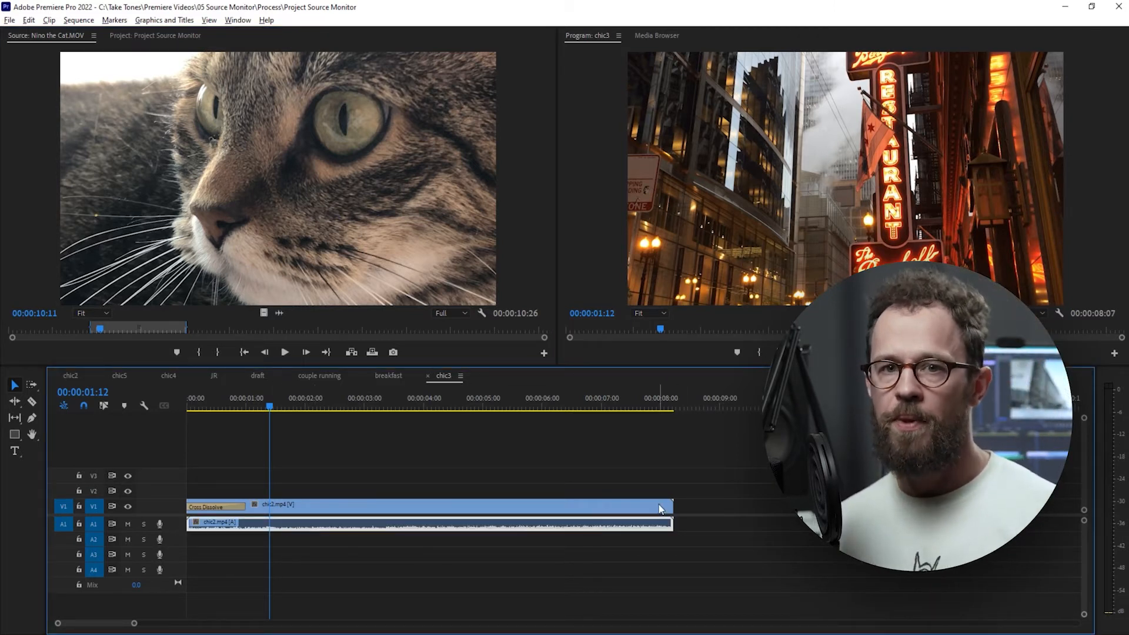
{"action": "left_click", "coordinate": [659, 509]}
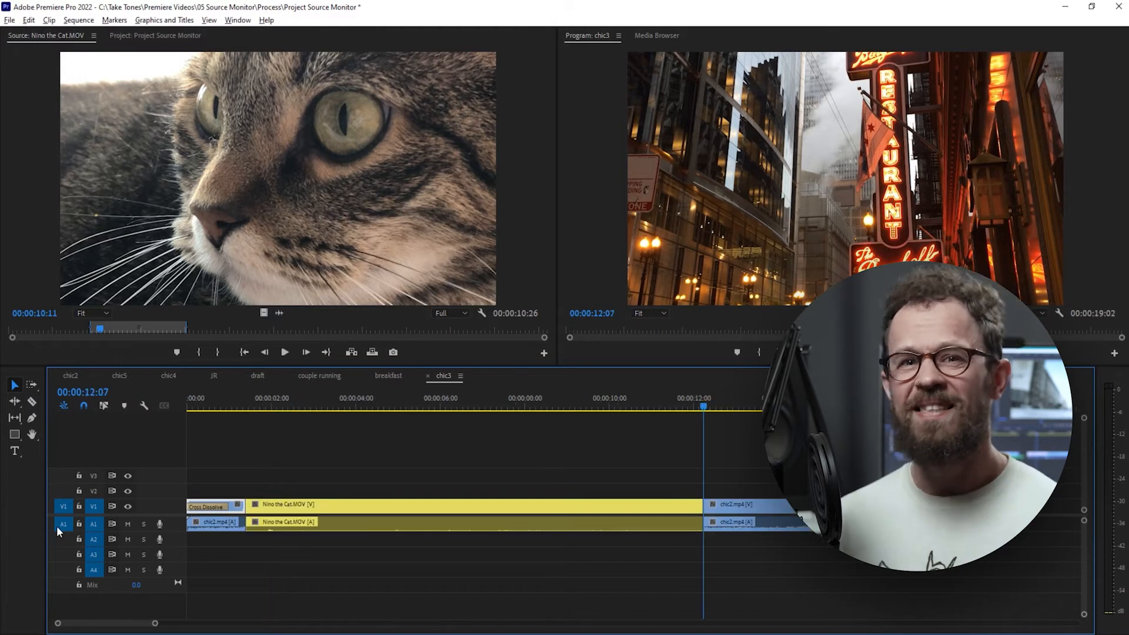
{"action": "key", "text": "ctrl+z"}
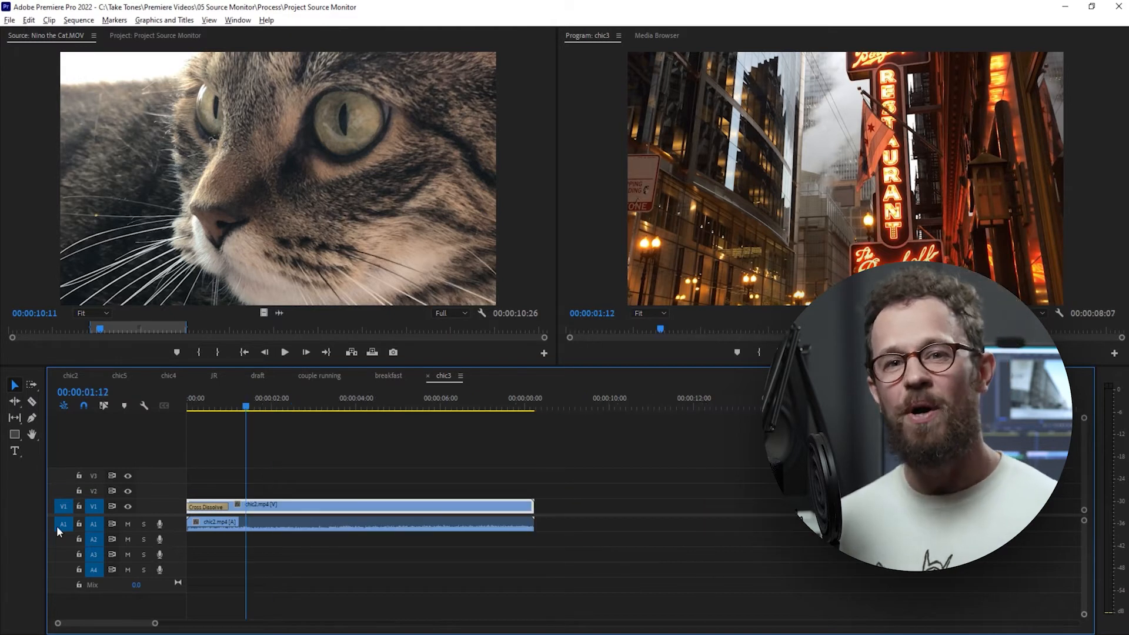
{"action": "key", "text": "comma"}
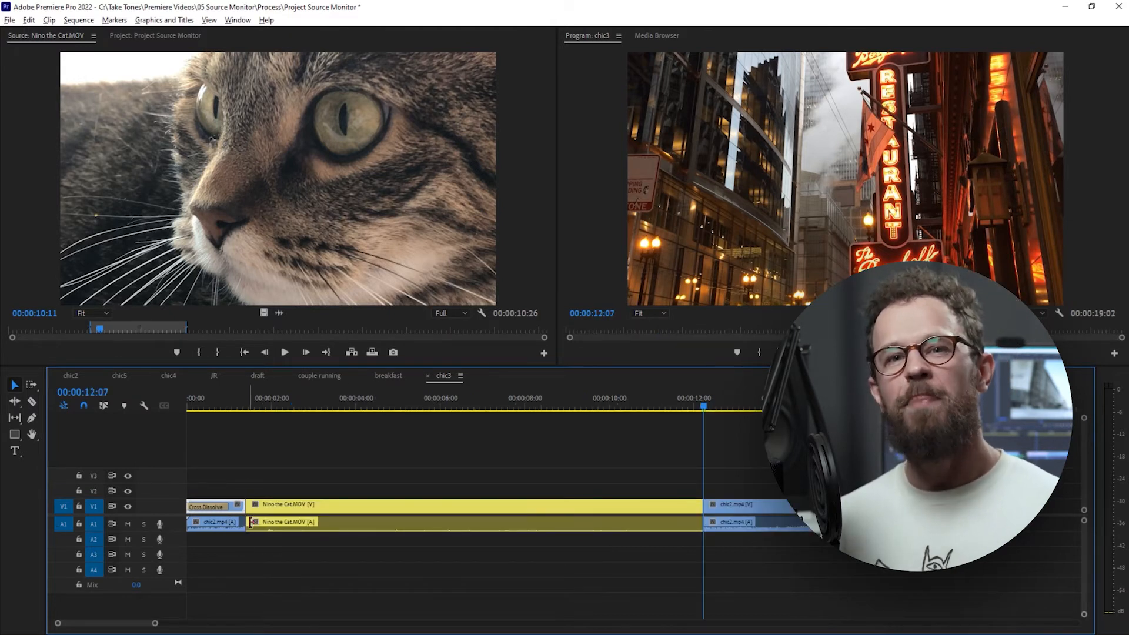
{"action": "key", "text": "ctrl+z"}
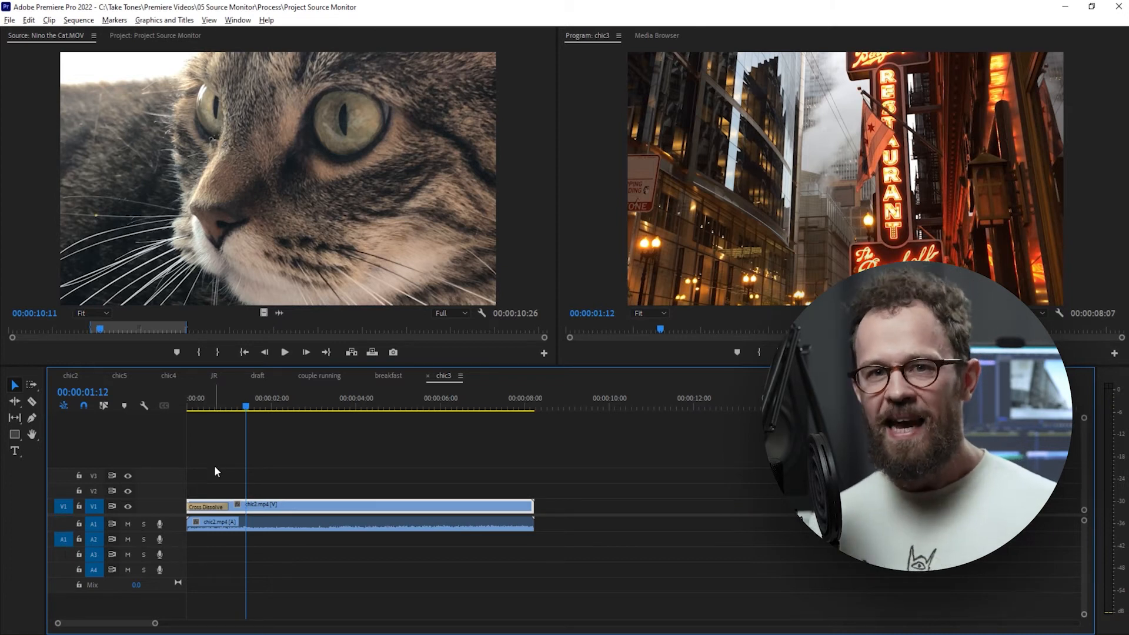
Insert the marked Nino the Cat.MOV range at 00:00:01:12 with its audio on A2, and select that audio clip.
{"action": "key", "text": "comma"}
{"action": "left_click", "coordinate": [286, 542]}
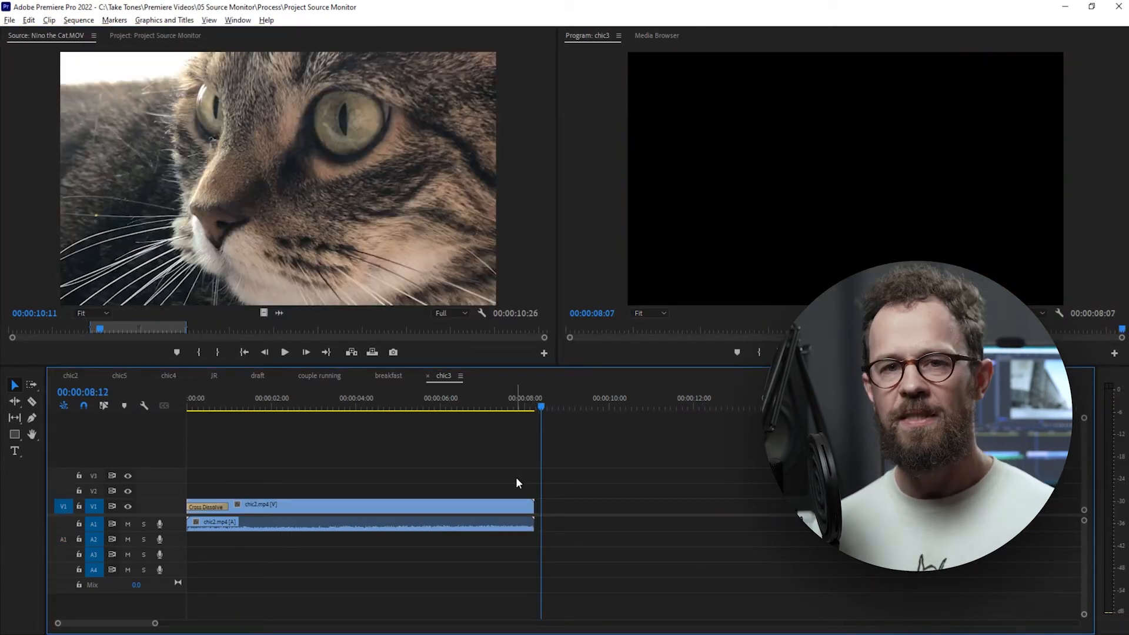
Insert only Nino the Cat.MOV's video after the chic2.mp4 clip, undo it, and insert both its video and audio there instead.
{"action": "key", "text": "comma"}
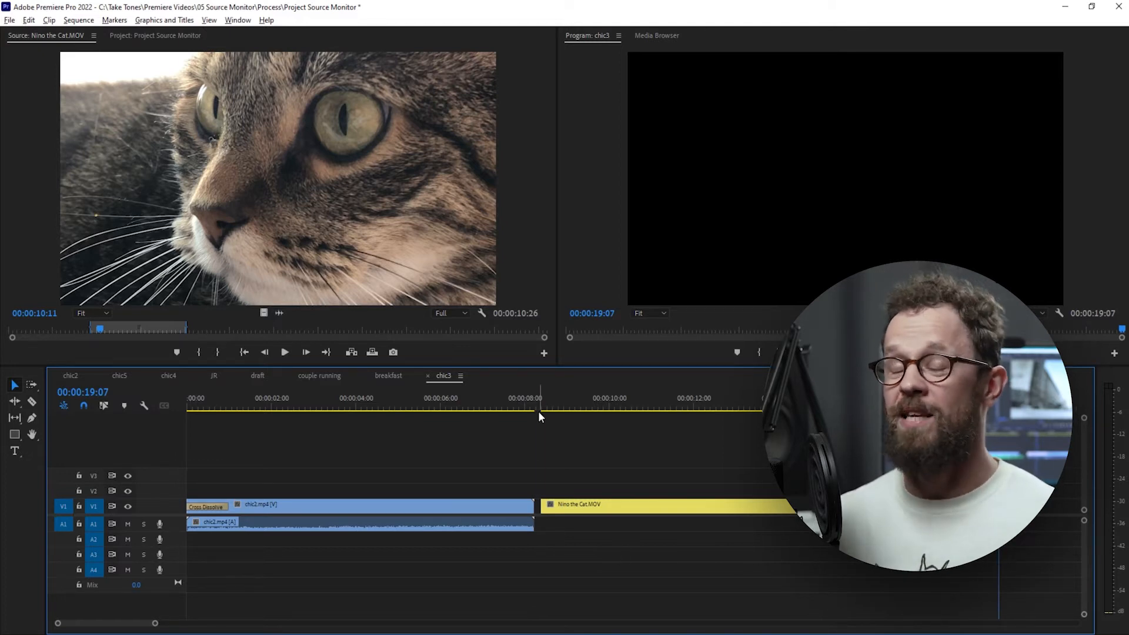
{"action": "key", "text": "ctrl+z"}
{"action": "key", "text": "comma"}
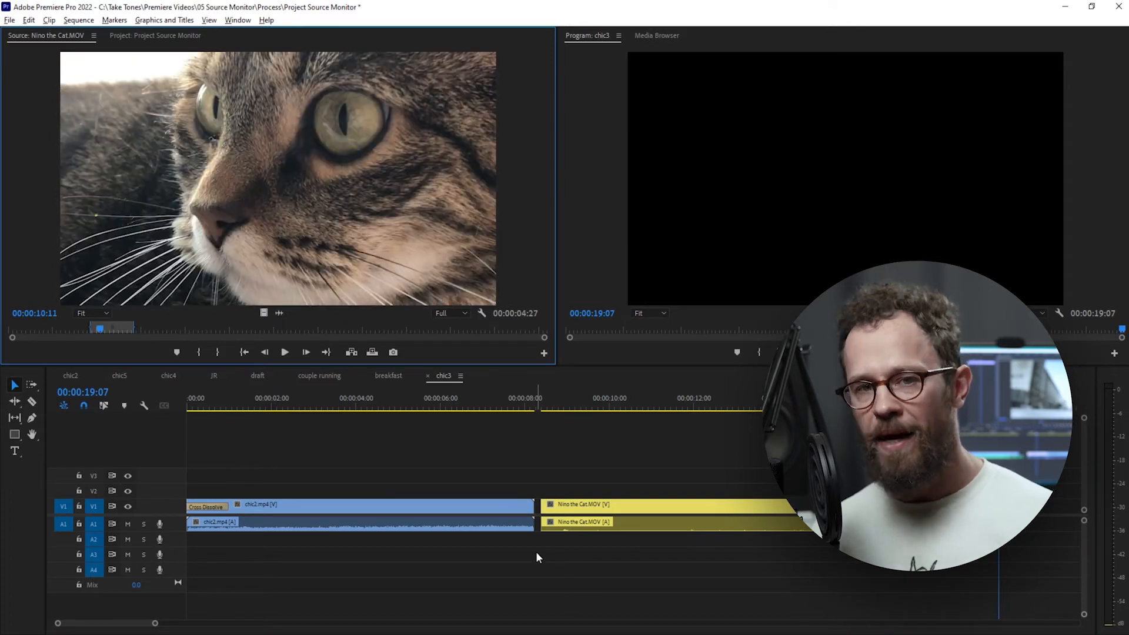
{"action": "left_click", "coordinate": [295, 400]}
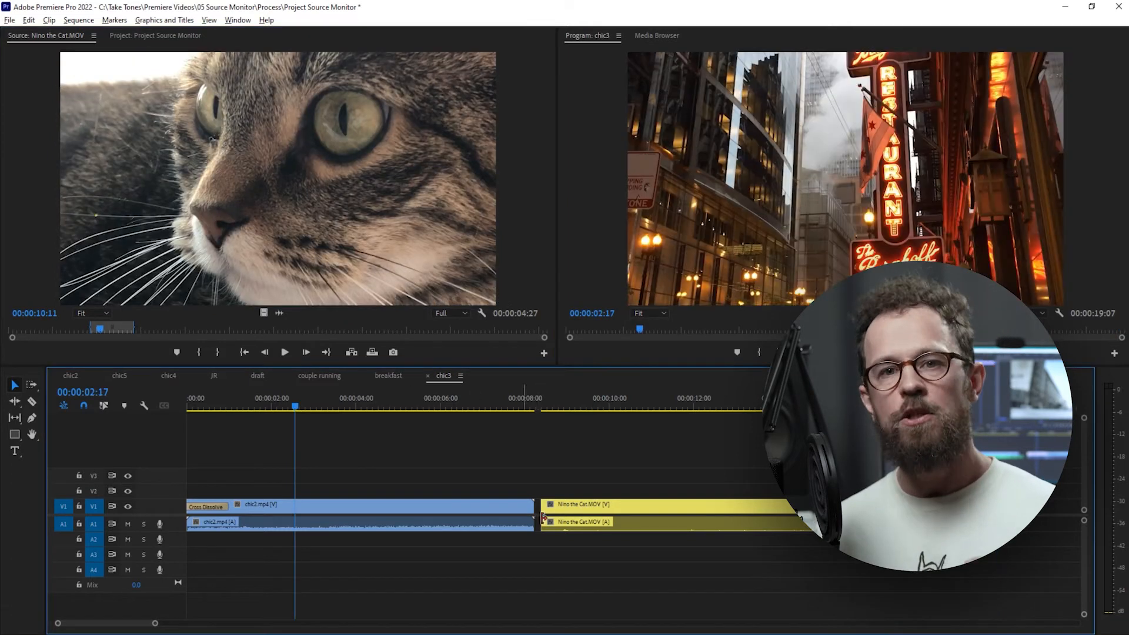
Delete the Nino the Cat.MOV clip and its audio from the chic3 sequence.
{"action": "left_click", "coordinate": [590, 508]}
{"action": "key", "text": "Delete"}
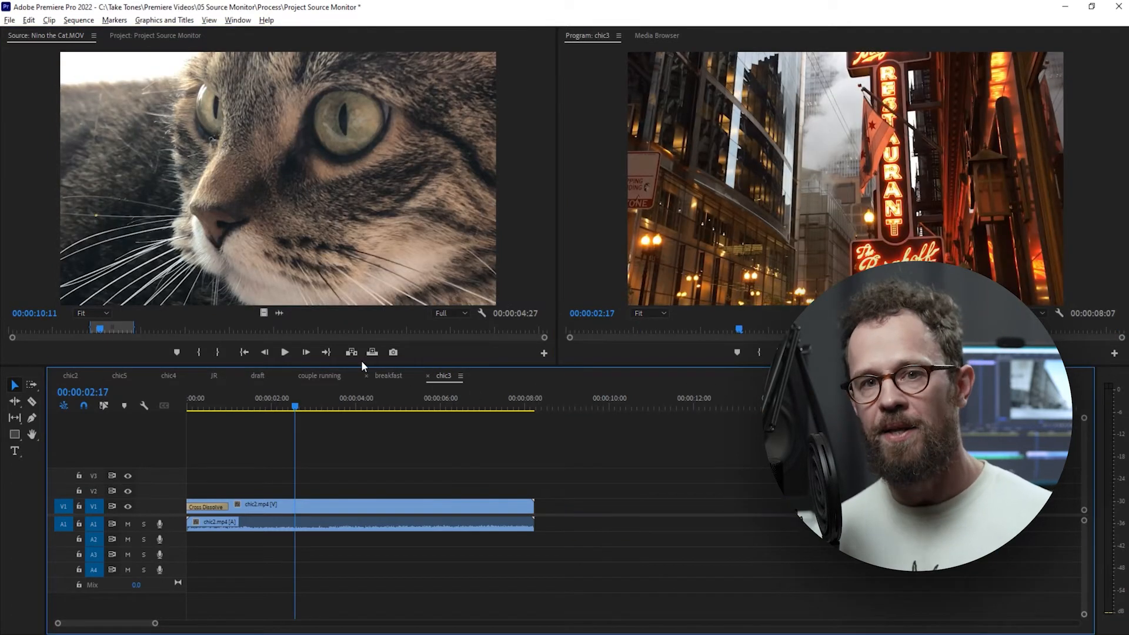
Try inserting the marked Nino the Cat.MOV range before the chic2.mp4 clip through the Program Monitor's Insert Before zone, and undo it.
{"action": "left_click", "coordinate": [207, 179]}
{"action": "left_click_drag", "start_coordinate": [488, 262], "coordinate": [909, 277]}
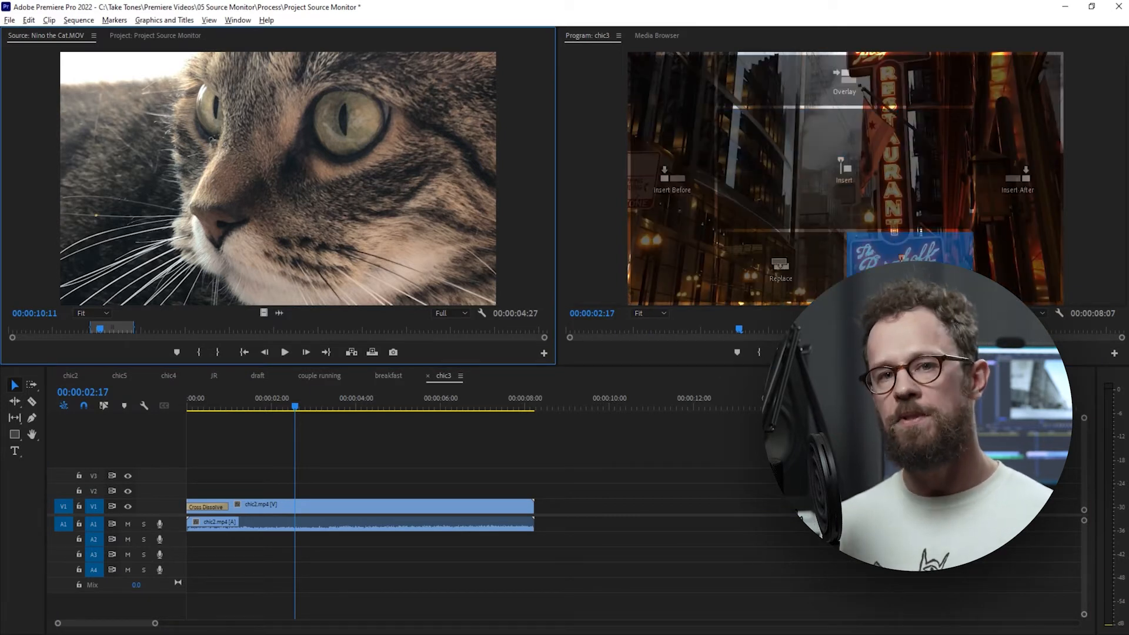
{"action": "left_click_drag", "start_coordinate": [908, 276], "coordinate": [665, 213]}
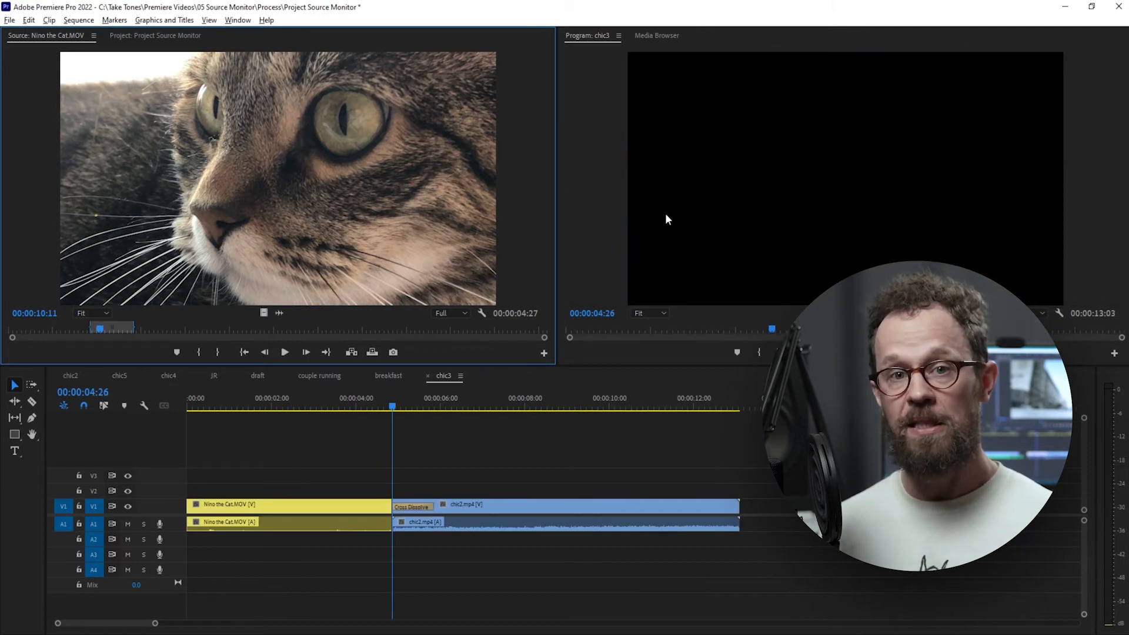
{"action": "key", "text": "ctrl+z"}
Try the marked Nino the Cat.MOV range with Insert After, and with Overlay on V2 and A2 at 00:00:02:17, undoing each edit.
{"action": "left_click_drag", "start_coordinate": [238, 177], "coordinate": [1023, 191]}
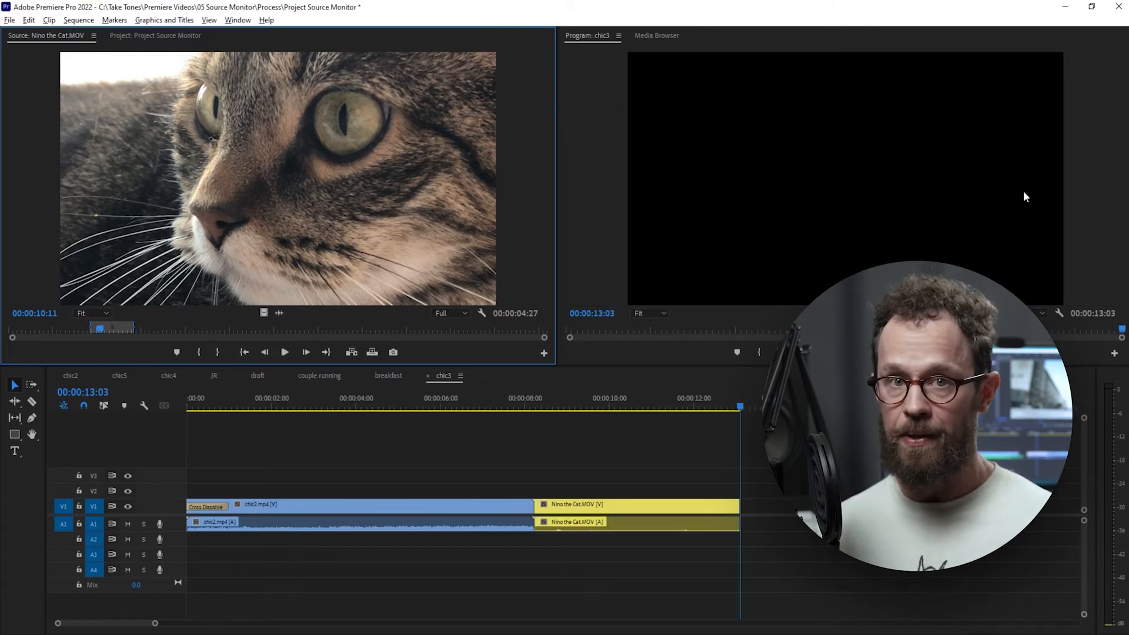
{"action": "key", "text": "ctrl+z"}
{"action": "left_click_drag", "start_coordinate": [361, 187], "coordinate": [827, 90]}
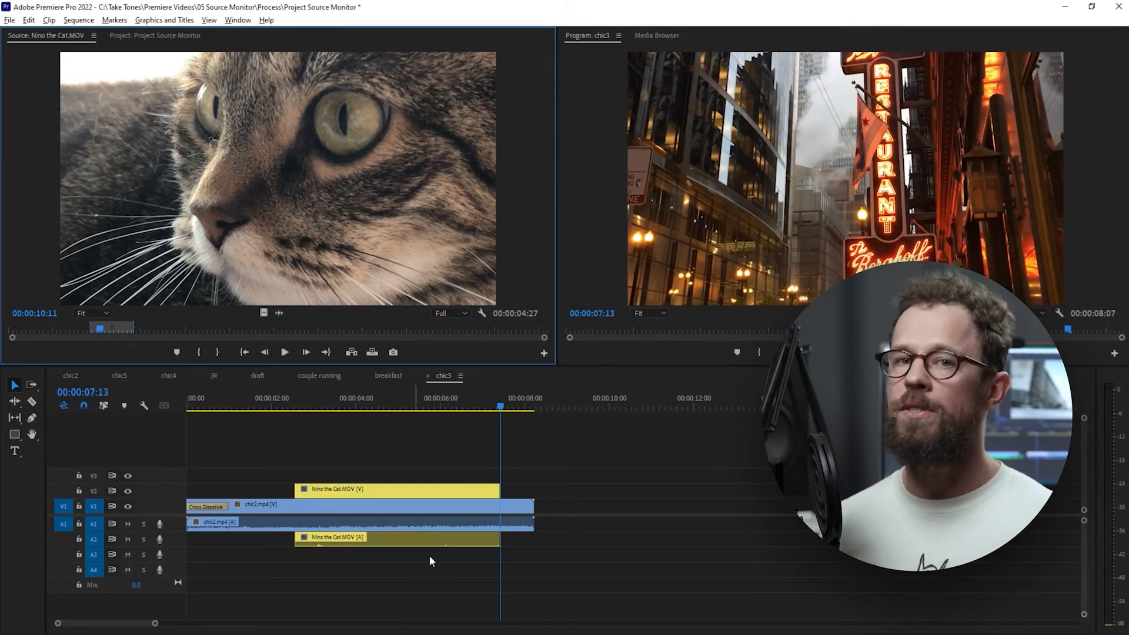
{"action": "key", "text": "ctrl+z"}
Select the chic2.mp4 clip on V1 and try the Program Monitor's Replace zone with the marked Nino the Cat.MOV range.
{"action": "left_click_drag", "start_coordinate": [297, 197], "coordinate": [659, 353]}
{"action": "left_click", "coordinate": [353, 506]}
{"action": "left_click_drag", "start_coordinate": [477, 224], "coordinate": [786, 263]}
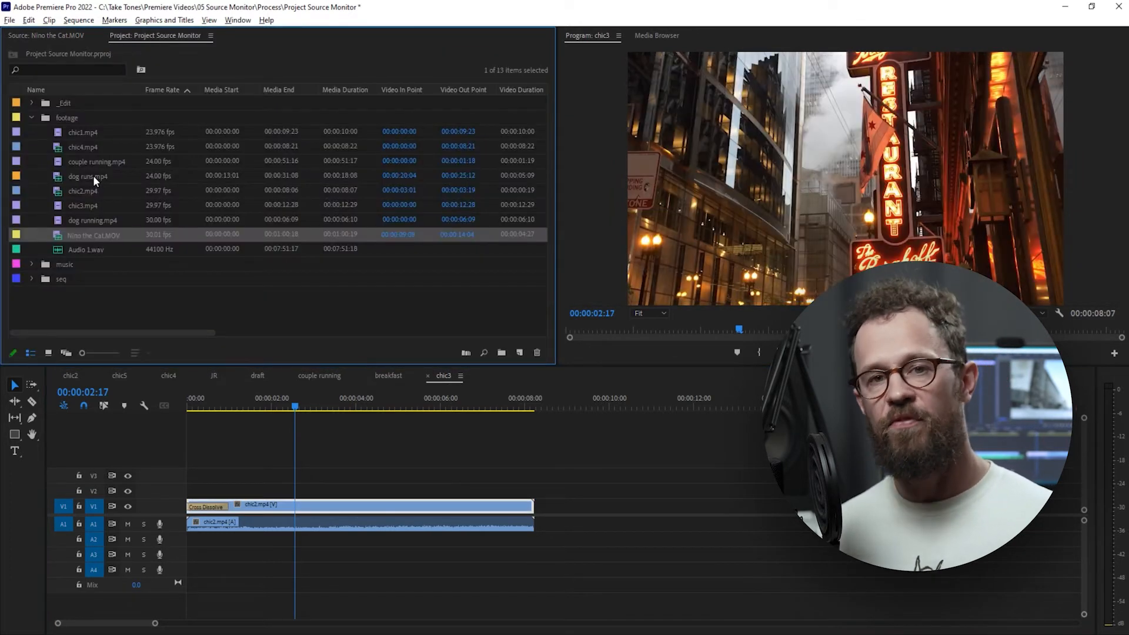
Load dog running.mp4 in the Source Monitor, scrub to 00:00:03:13 and step forward frame by frame to 00:00:03:16.
{"action": "left_click", "coordinate": [93, 176]}
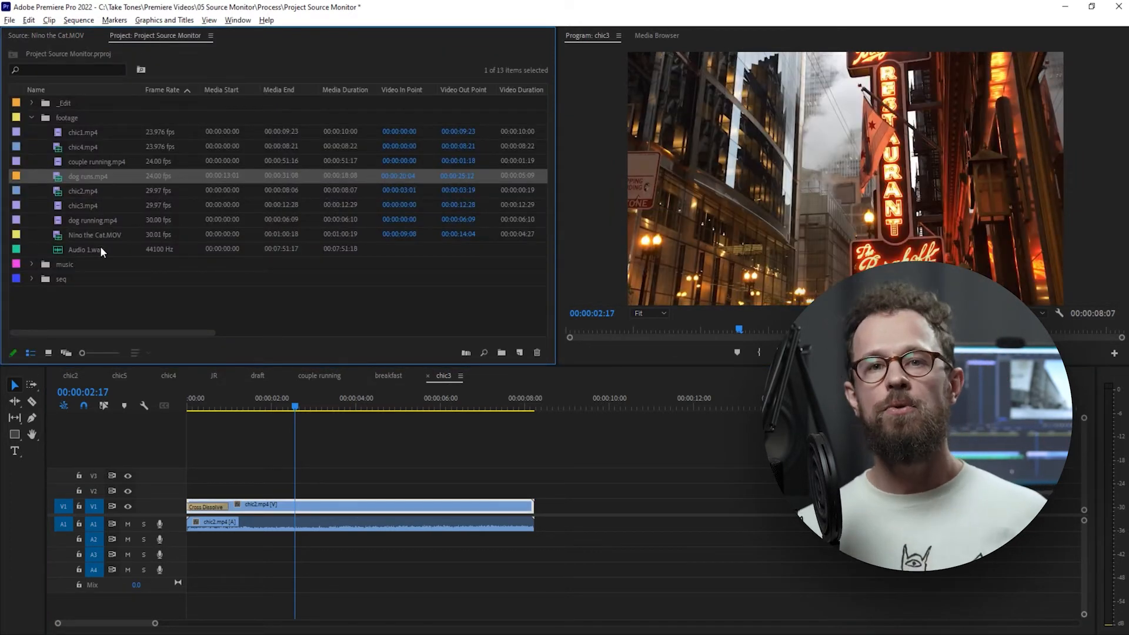
{"action": "double_click", "coordinate": [103, 223]}
{"action": "left_click_drag", "start_coordinate": [212, 330], "coordinate": [301, 330]}
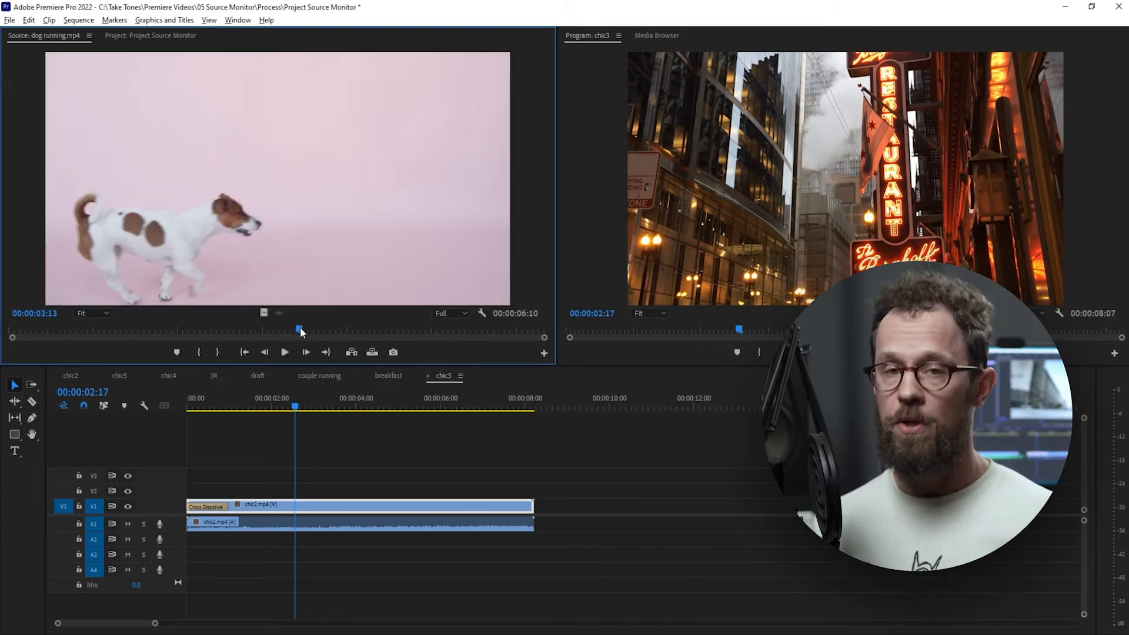
{"action": "key", "text": "Right"}
{"action": "key", "text": "Right"}
{"action": "key", "text": "Right"}
{"action": "key", "text": "Right"}
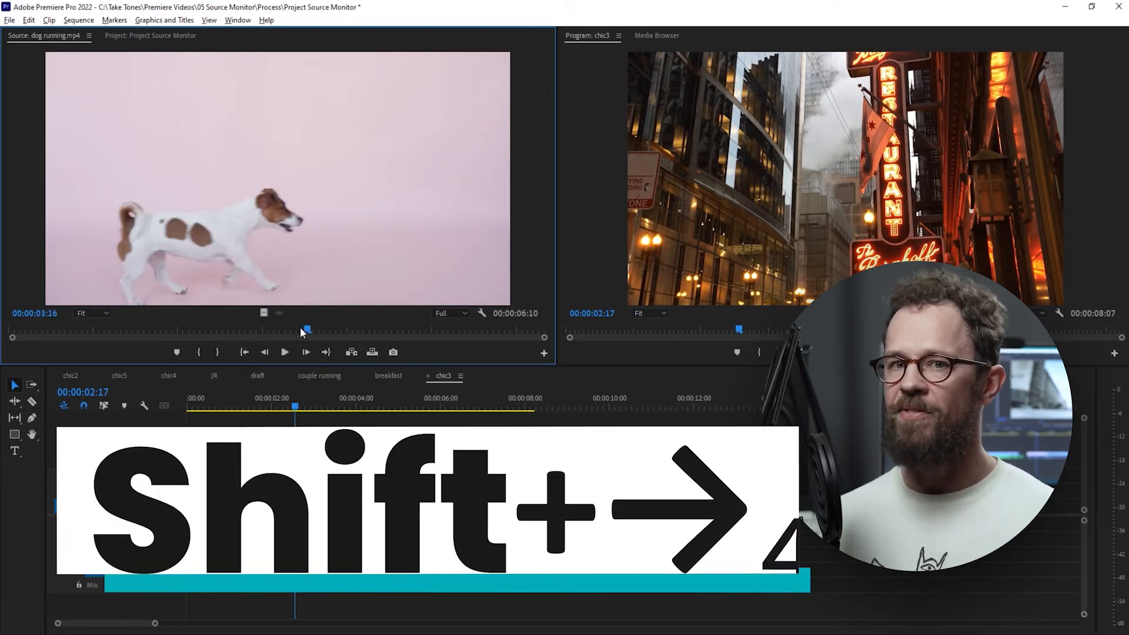
Play Nino the Cat.MOV in the Source Monitor, stop it, play it in reverse, and resume forward playback.
{"action": "key", "text": "space"}
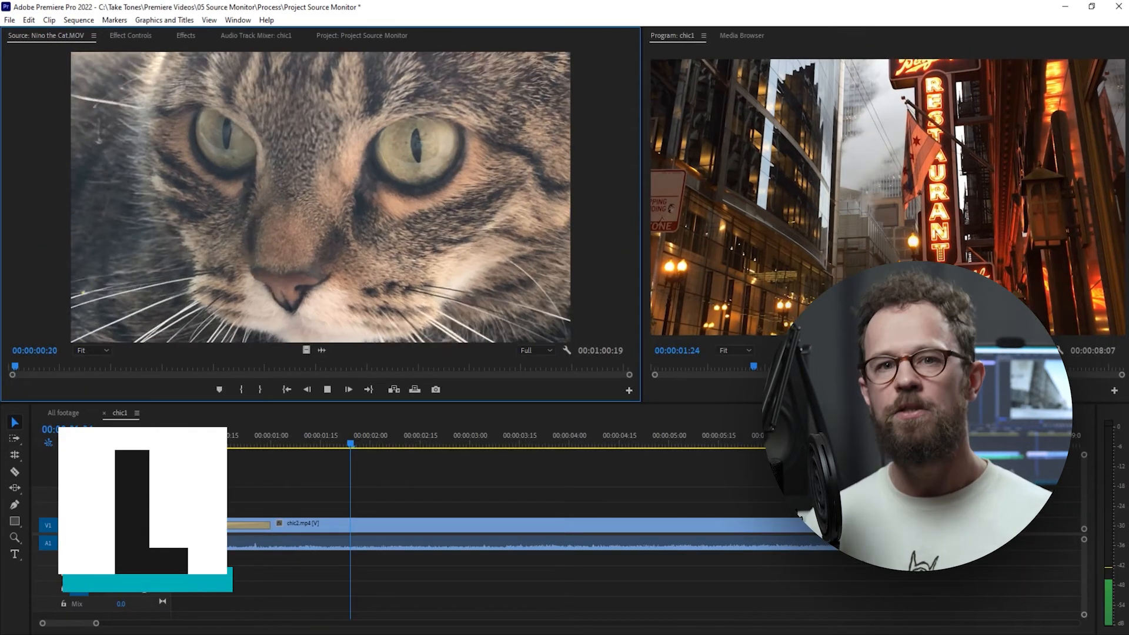
{"action": "key", "text": "k"}
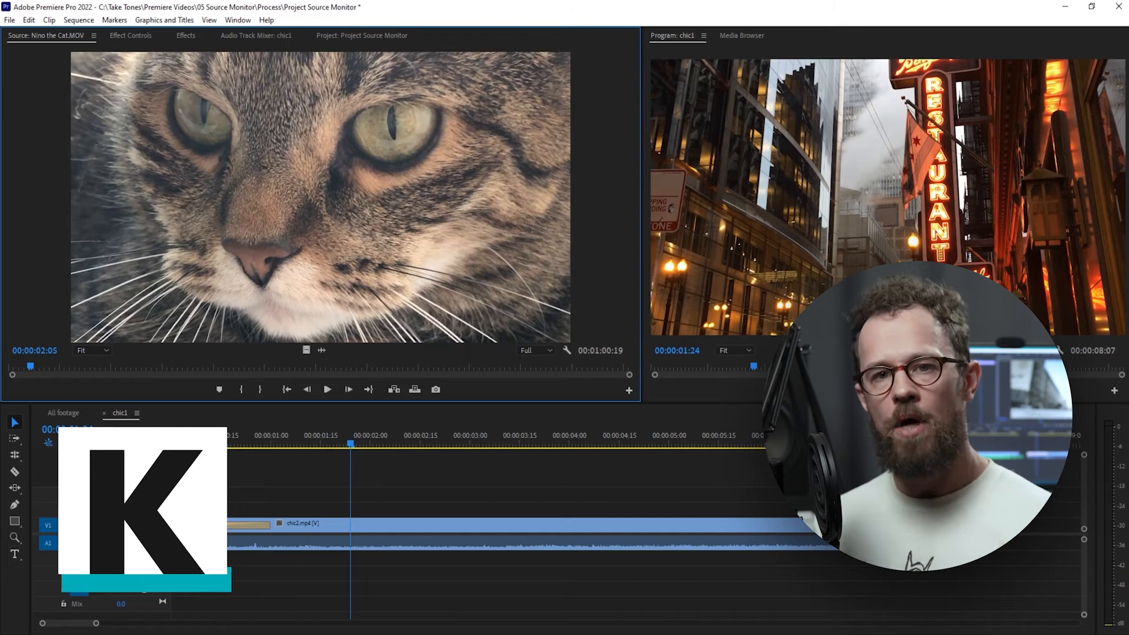
{"action": "key", "text": "j"}
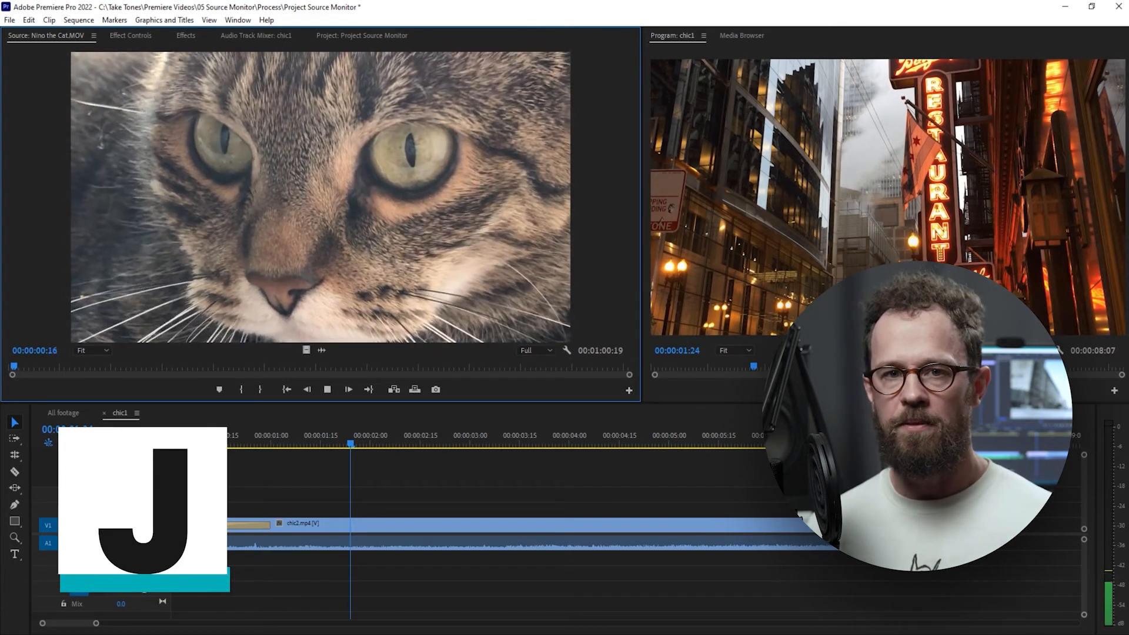
{"action": "key", "text": "l"}
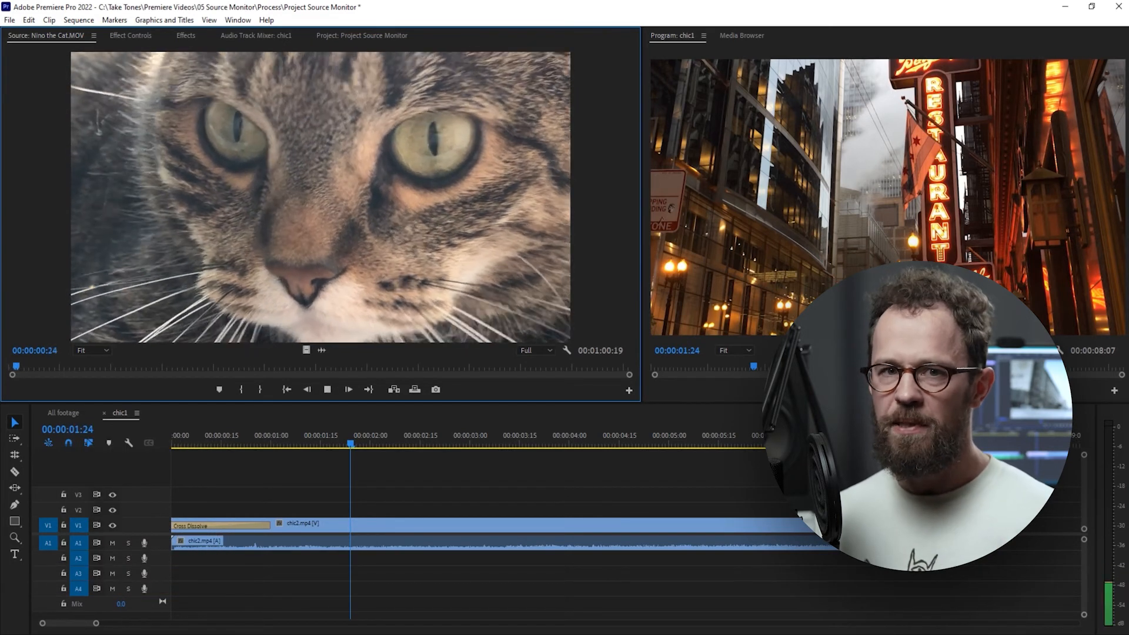
Shuttle through Nino the Cat.MOV at increased speed forward and in reverse, and play it slowly in both directions.
{"action": "key", "text": "l"}
{"action": "key", "text": "l"}
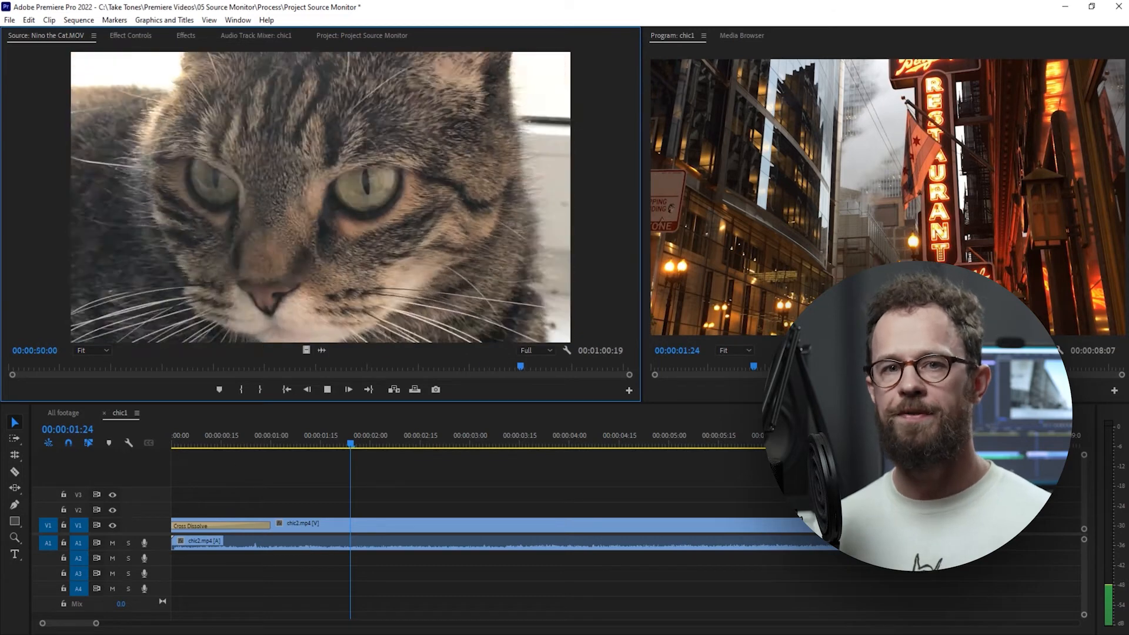
{"action": "key", "text": "j"}
{"action": "key", "text": "j"}
{"action": "key", "text": "j"}
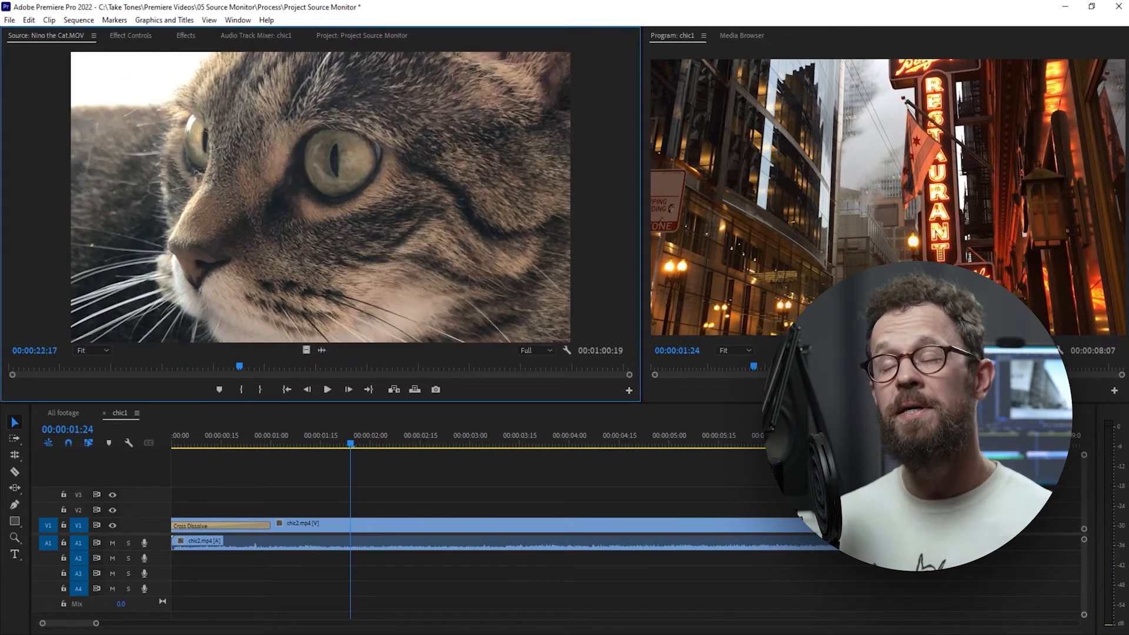
{"action": "key", "text": "k+l"}
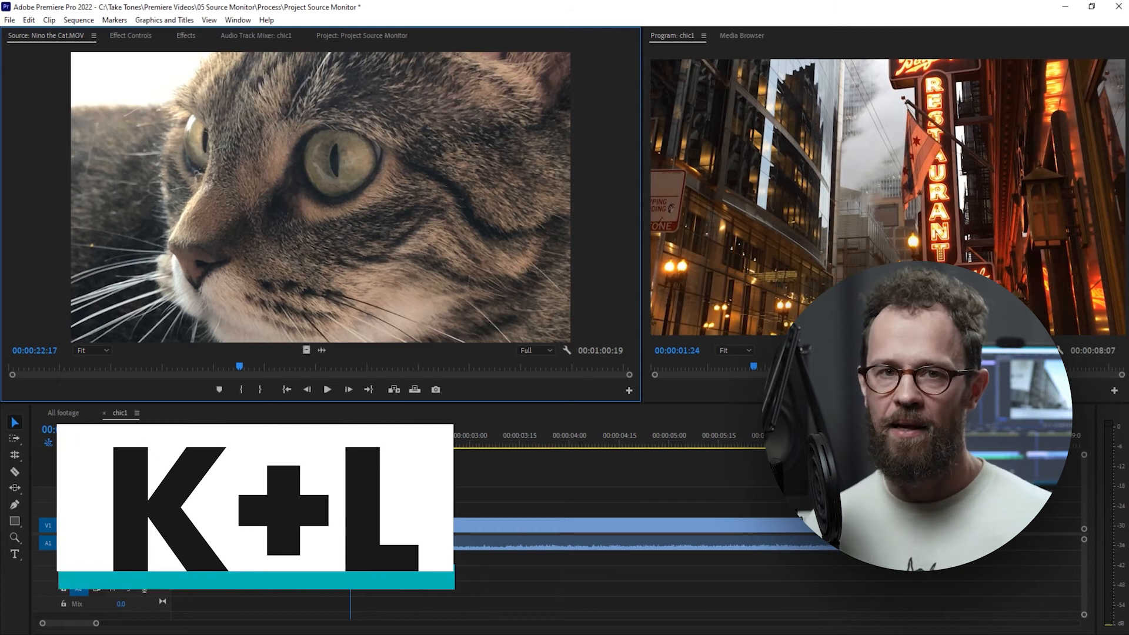
{"action": "key", "text": "k+j"}
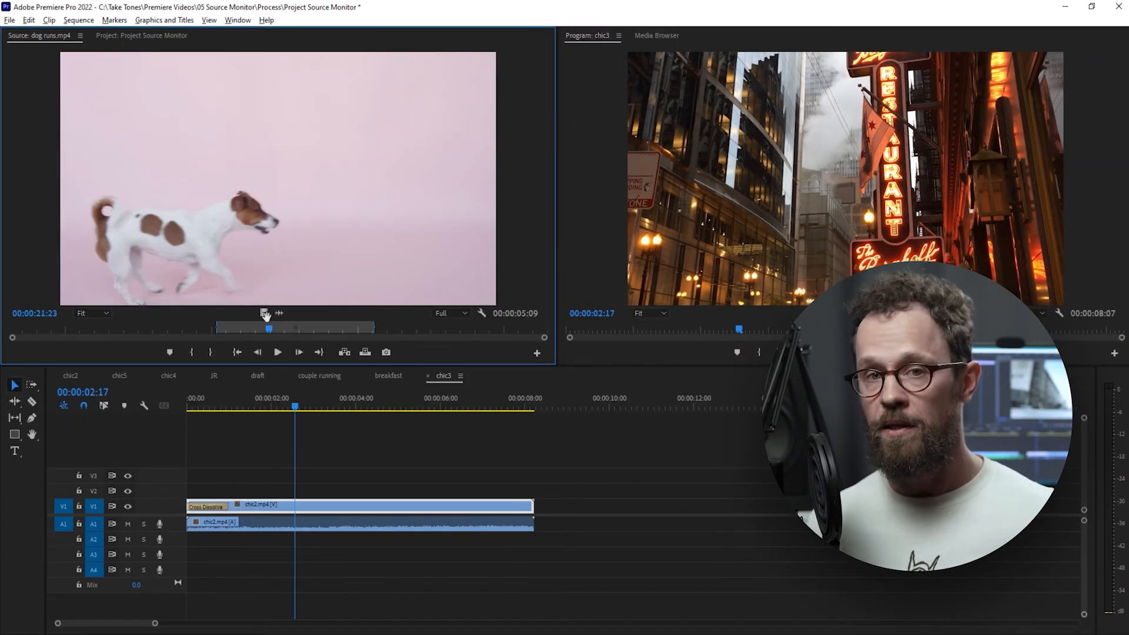
Place only the marked dog runs.mp4 video on V1 shortly after chic2.mp4, and only its audio on A1 further along in chic3.
{"action": "left_click_drag", "start_coordinate": [264, 313], "coordinate": [557, 506]}
{"action": "left_click_drag", "start_coordinate": [277, 311], "coordinate": [705, 480]}
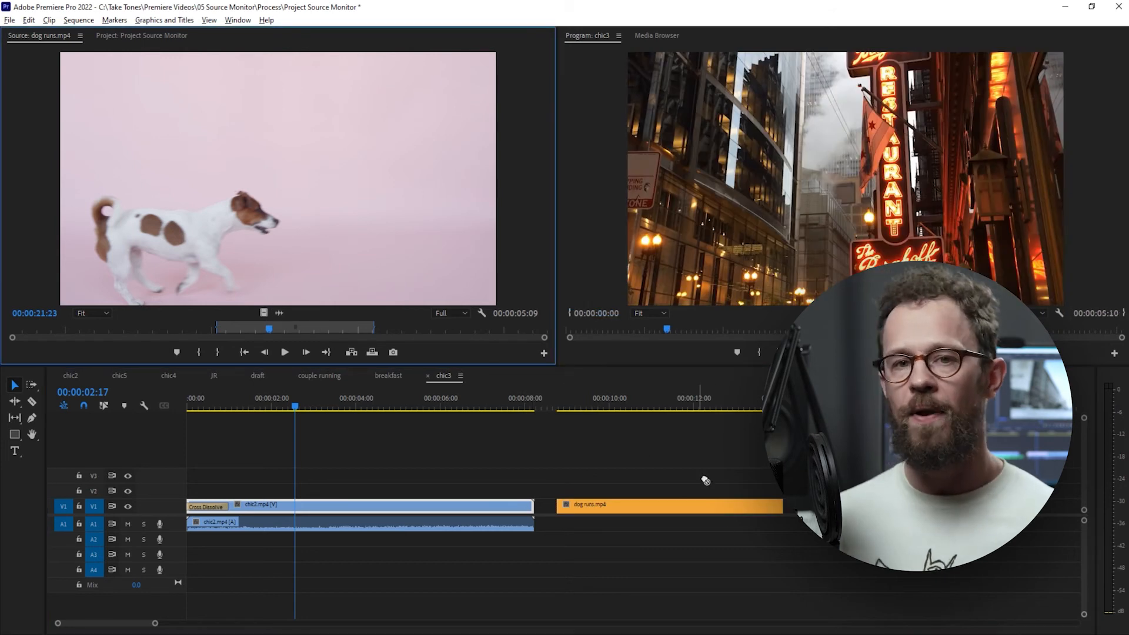
{"action": "left_click_drag", "start_coordinate": [725, 537], "coordinate": [722, 539]}
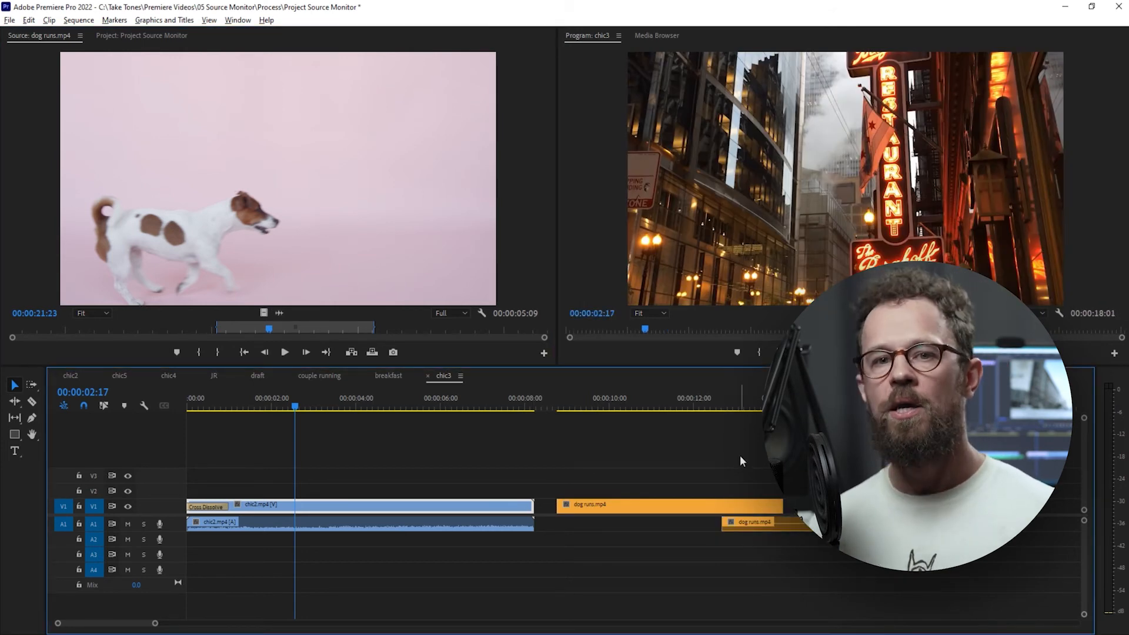
Export the dog runs.mp4 frame at 00:00:21:23 as a PNG still without importing it into the project.
{"action": "left_click", "coordinate": [392, 352]}
{"action": "left_click", "coordinate": [541, 303]}
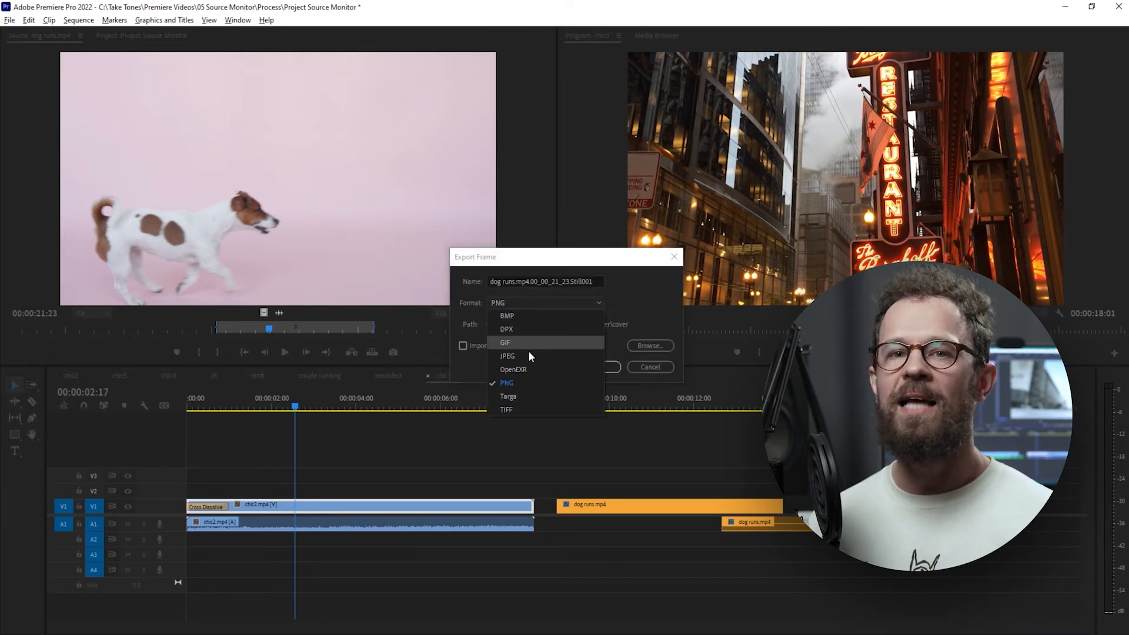
{"action": "left_click", "coordinate": [643, 287]}
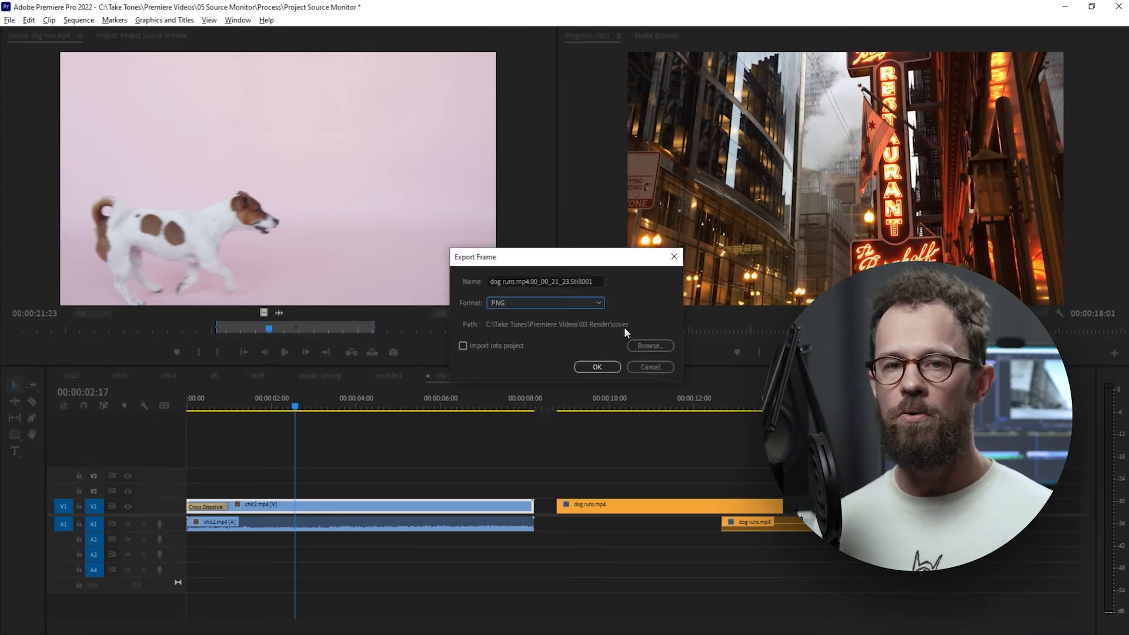
{"action": "left_click", "coordinate": [597, 367]}
Add a comment marker named "dog runs" at 00:00:21:23 in dog runs.mp4, and place the full clip on V1 and A1 after chic3's existing clips.
{"action": "left_click", "coordinate": [176, 352]}
{"action": "double_click", "coordinate": [265, 319]}
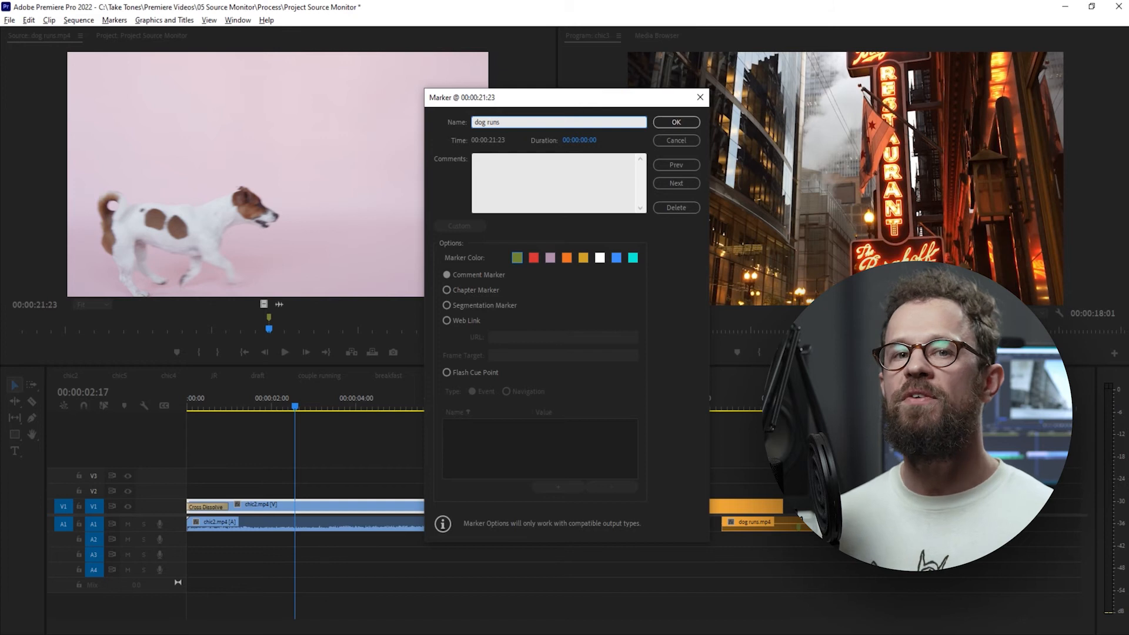
{"action": "left_click", "coordinate": [697, 126]}
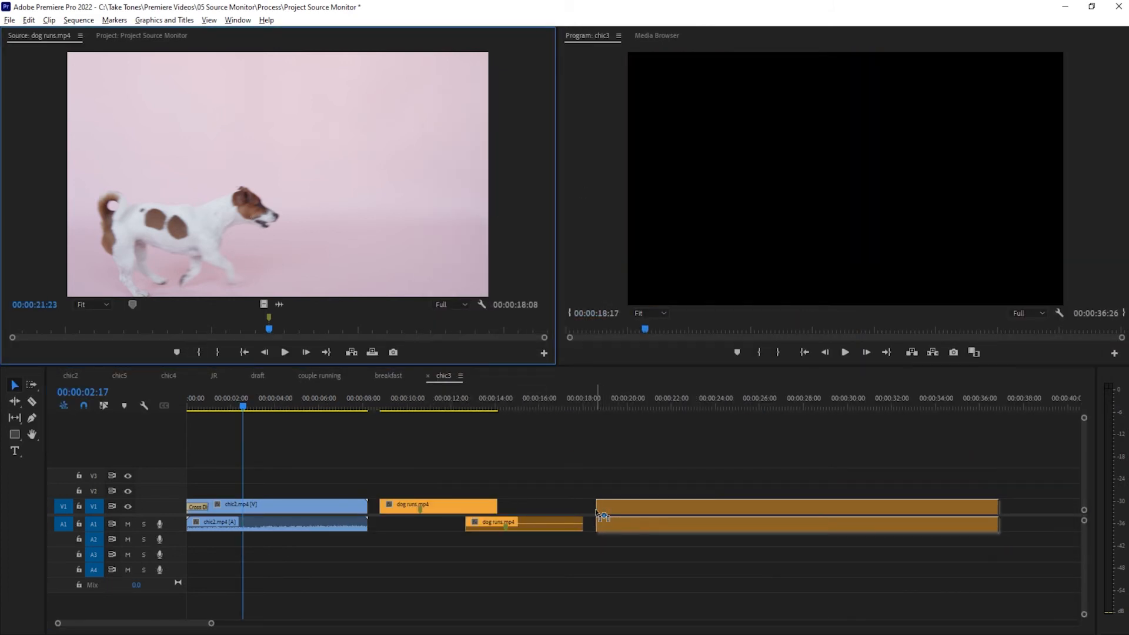
{"action": "left_click_drag", "start_coordinate": [603, 516], "coordinate": [600, 517]}
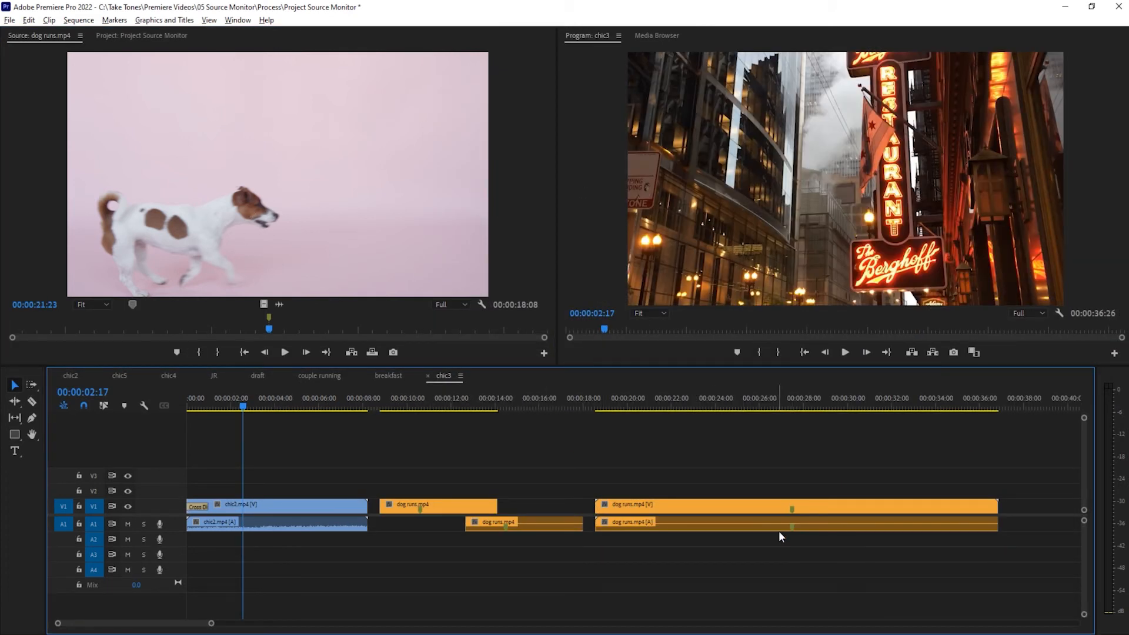